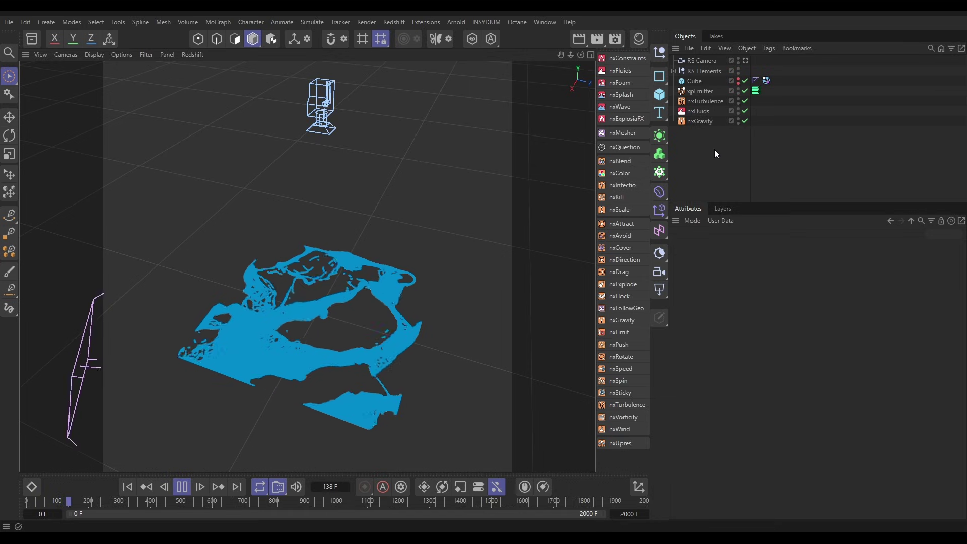
Look through the RS Camera with the simulation paused, and add an nxColor modifier to the scene.
click(745, 60)
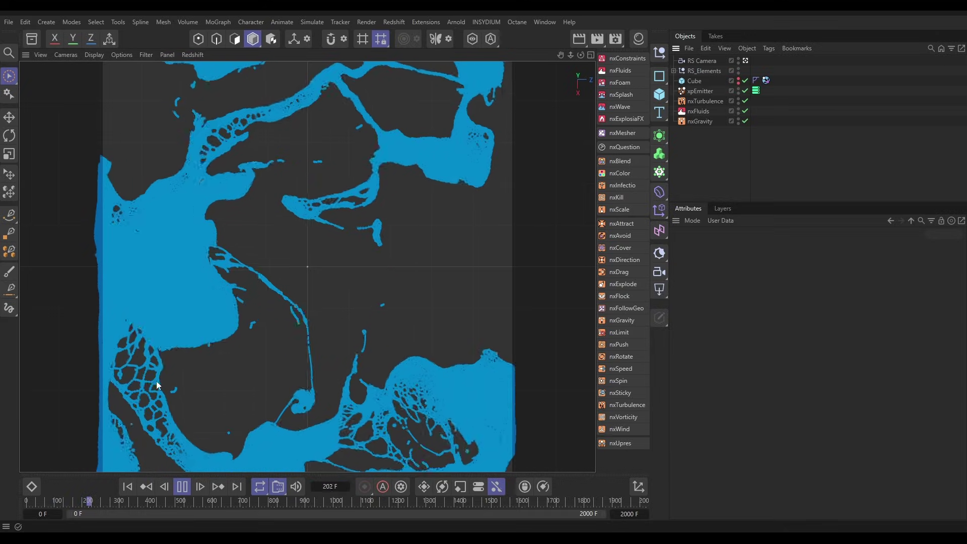
click(182, 486)
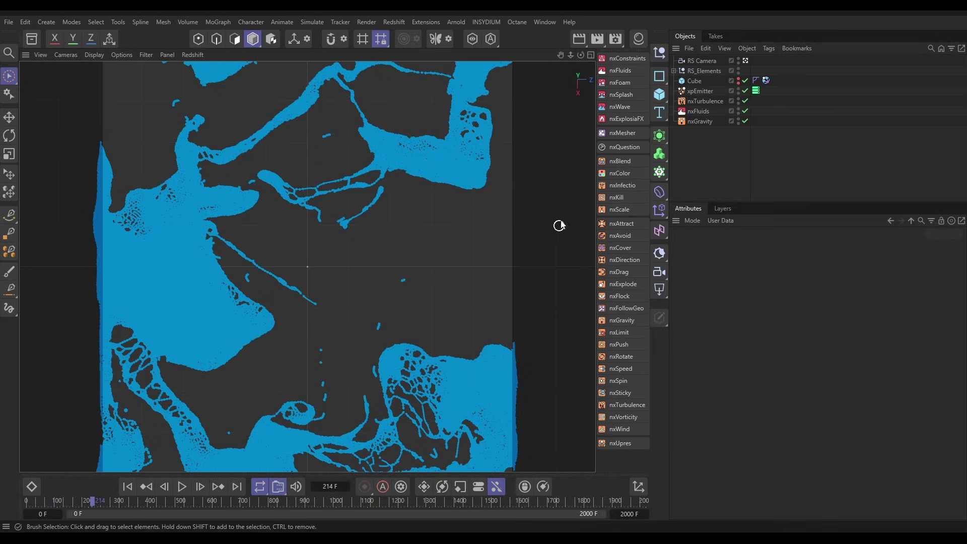
click(617, 177)
drag(699, 61, 704, 158)
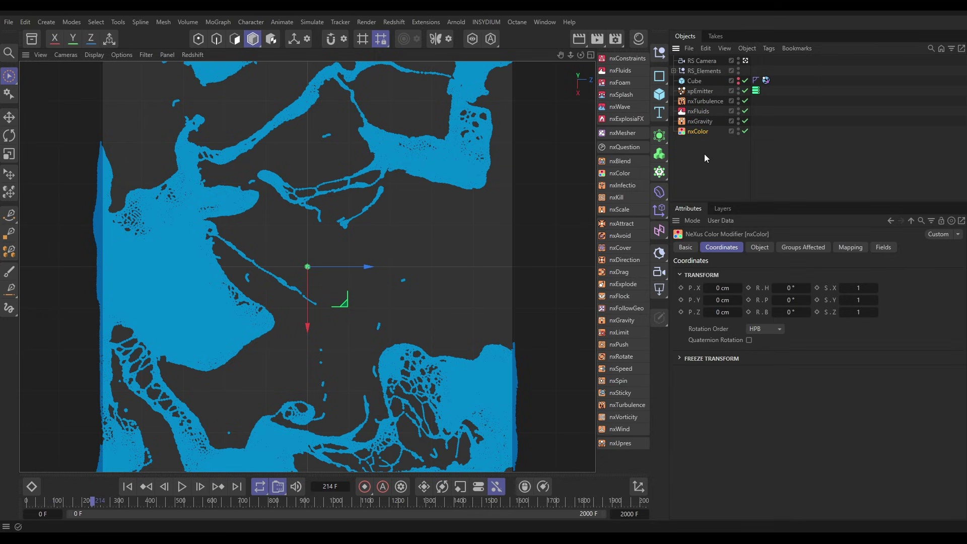
click(755, 247)
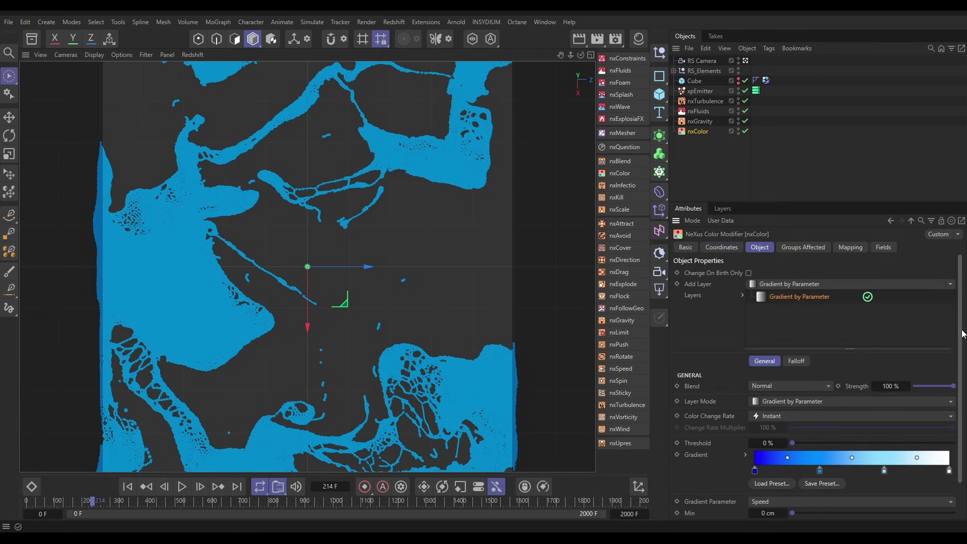
scroll(958, 337, down, 2)
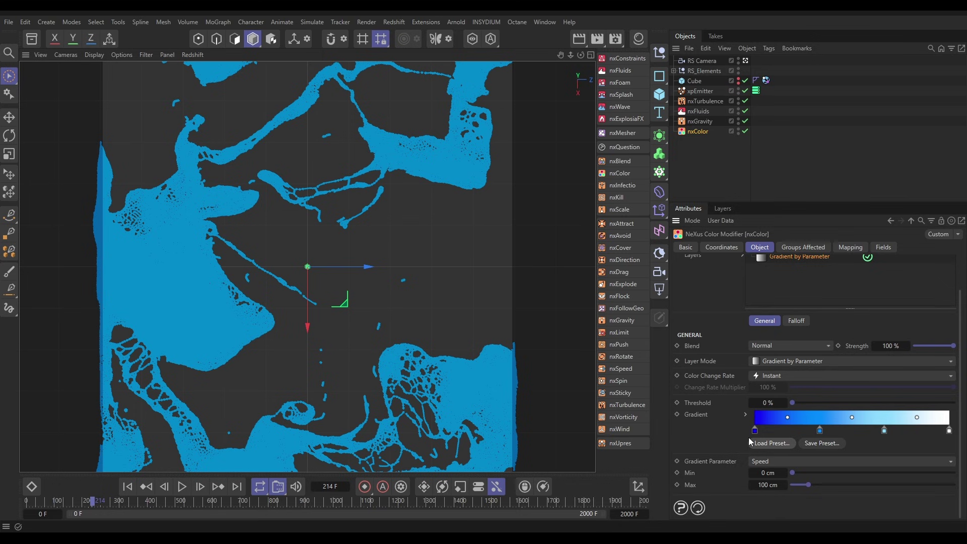
Replay the fluid simulation from the first frame to check the default speed-based particle colouring.
click(127, 486)
click(182, 487)
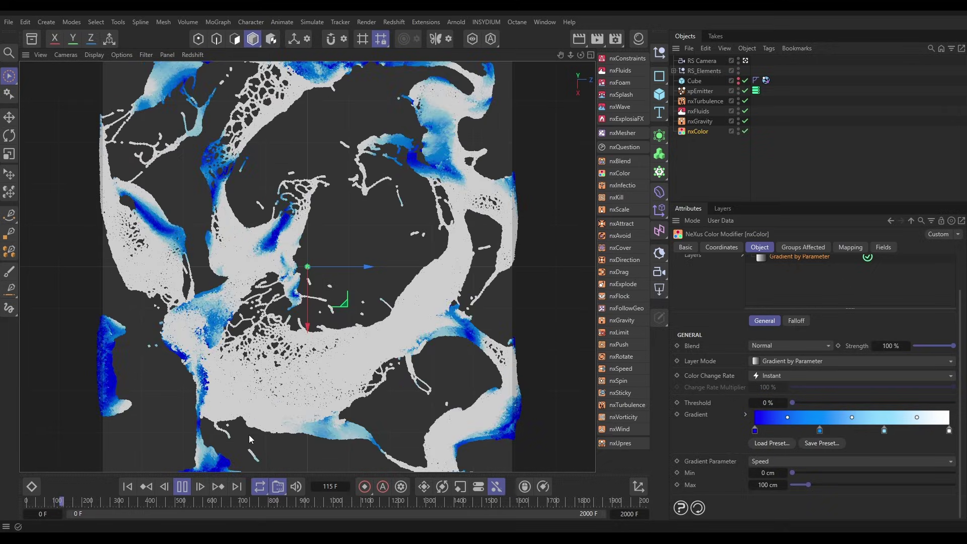
click(184, 486)
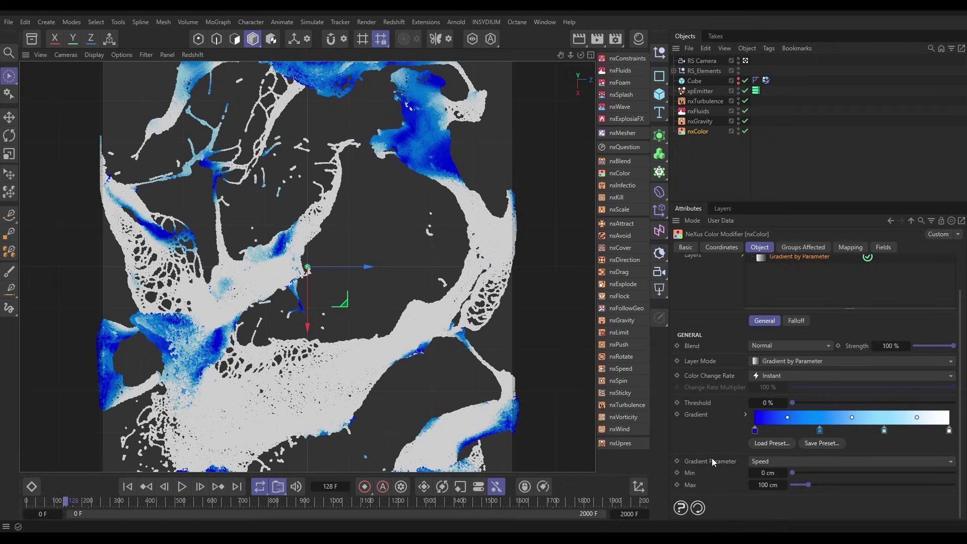
Drive the nxColor gradient by Neighbor with a 40 cm neighbor radius and a maximum of 8000, and replay the simulation.
click(759, 462)
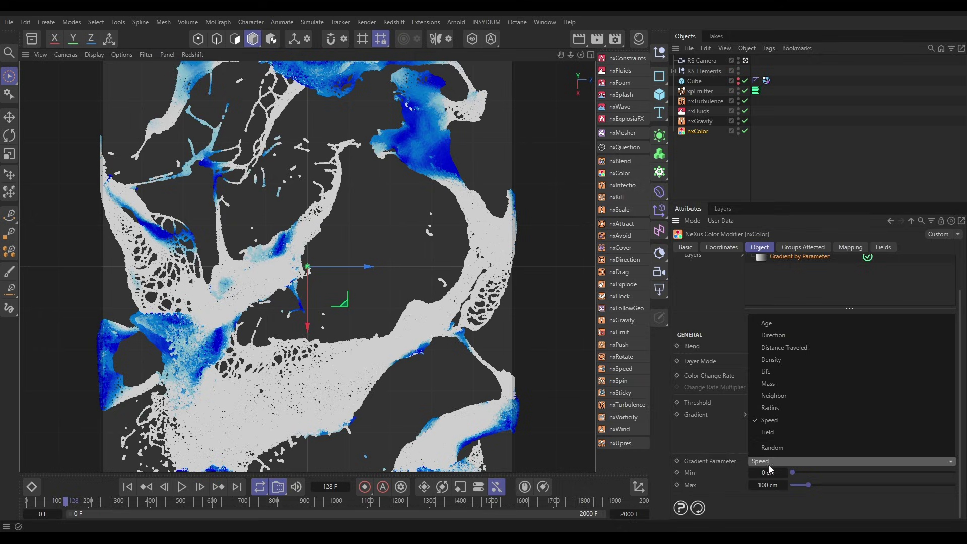
click(775, 396)
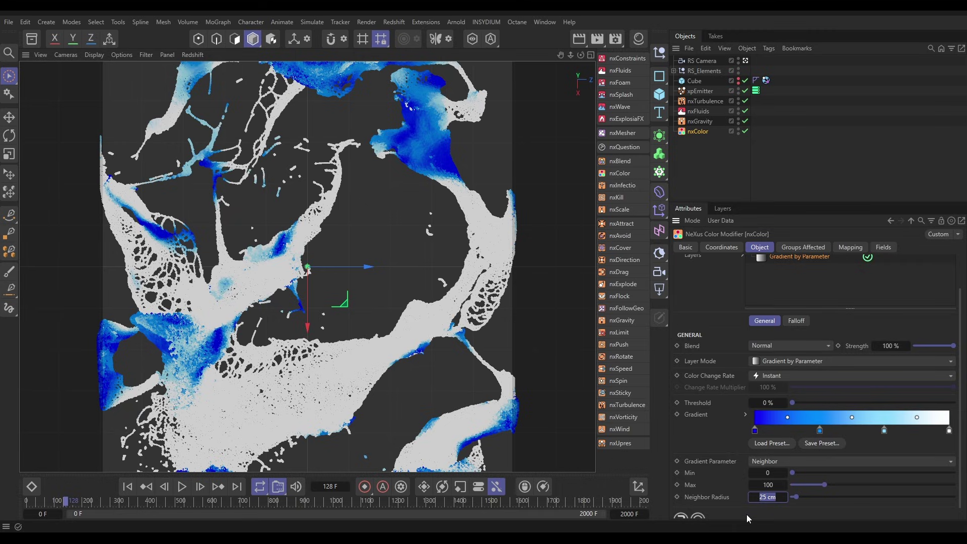
key(Return)
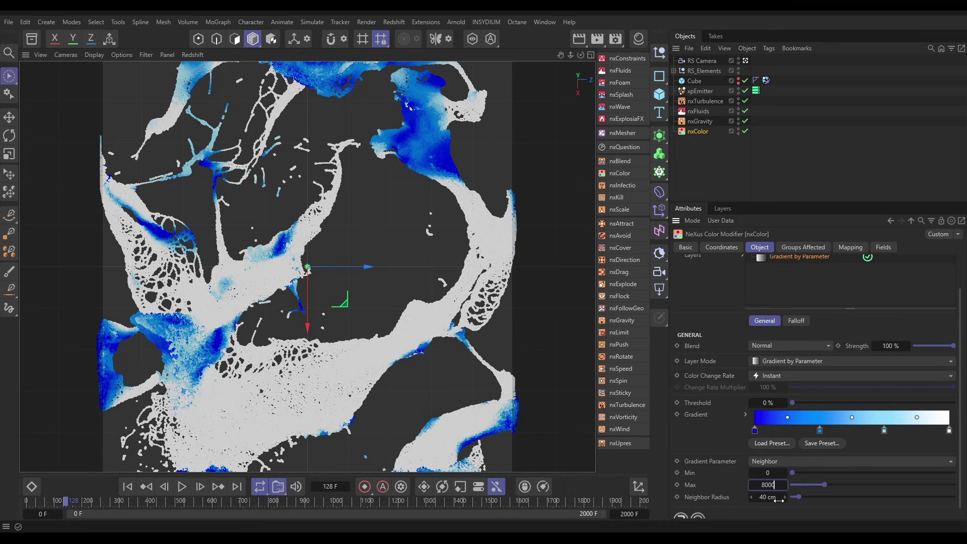
click(126, 490)
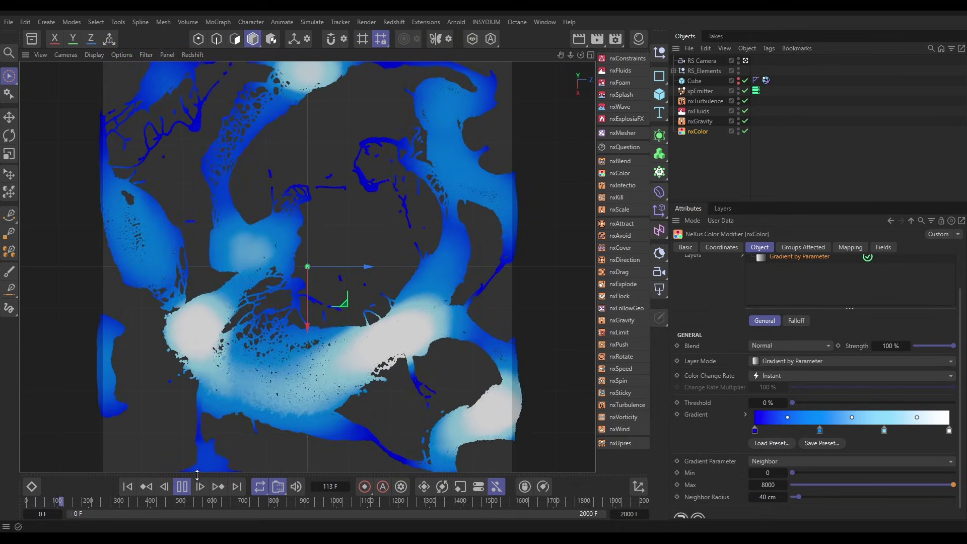
click(182, 486)
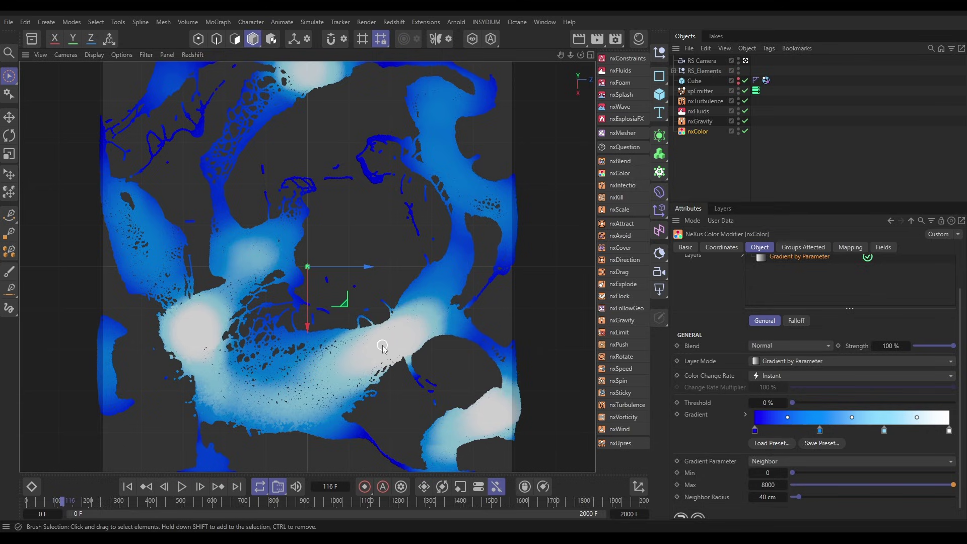
Load the BW preset into the nxColor gradient and play the simulation to see the black-and-white colouring.
click(765, 446)
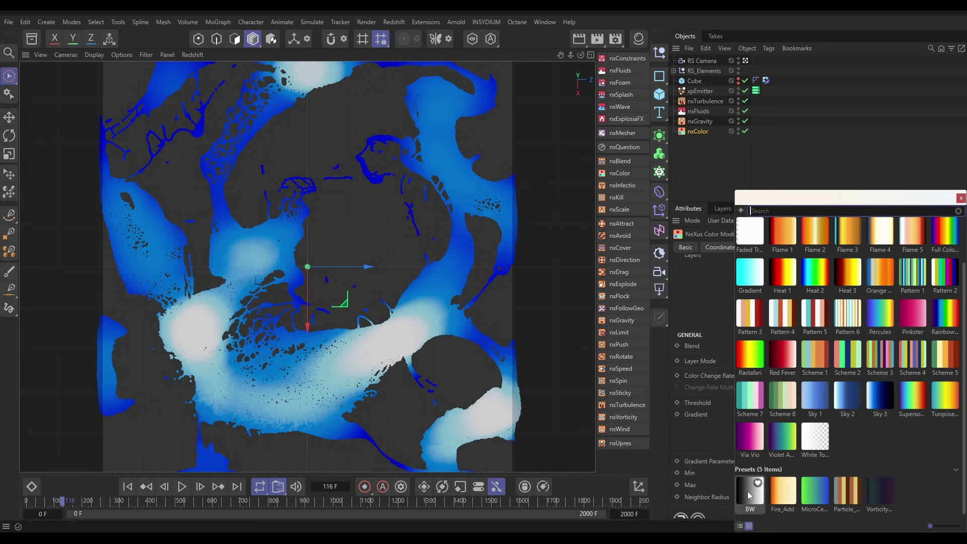
double_click(749, 491)
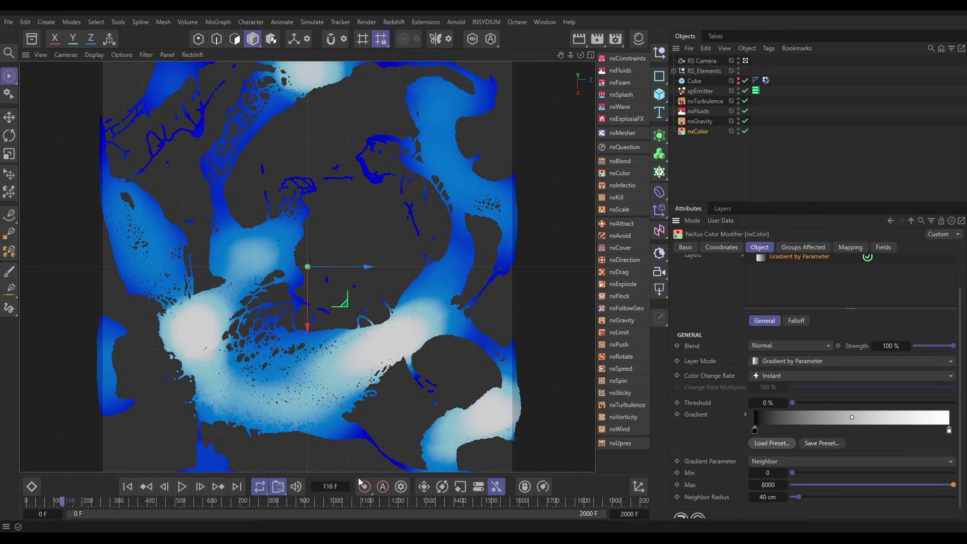
click(182, 487)
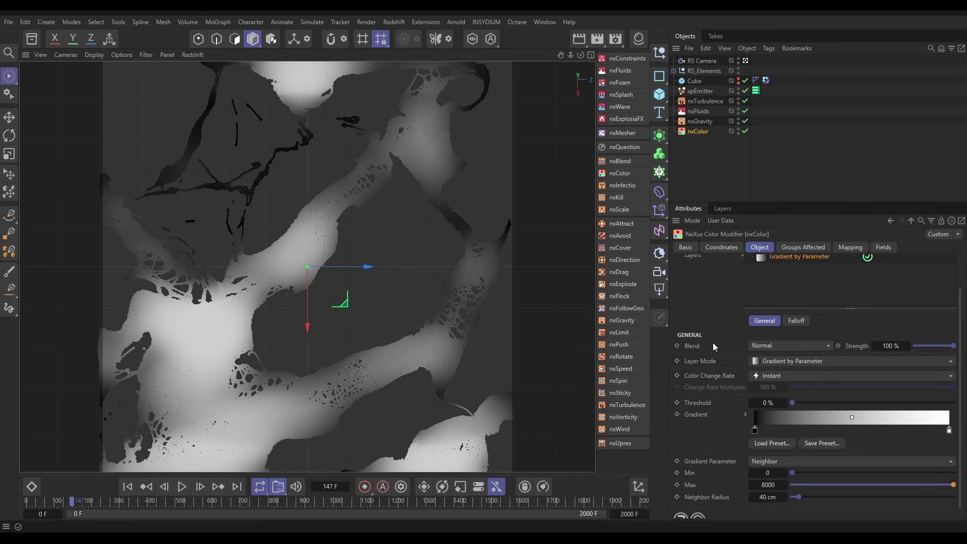
Duplicate the Gradient by Parameter layer in the nxColor modifier's layer list.
scroll(962, 366, up, 2)
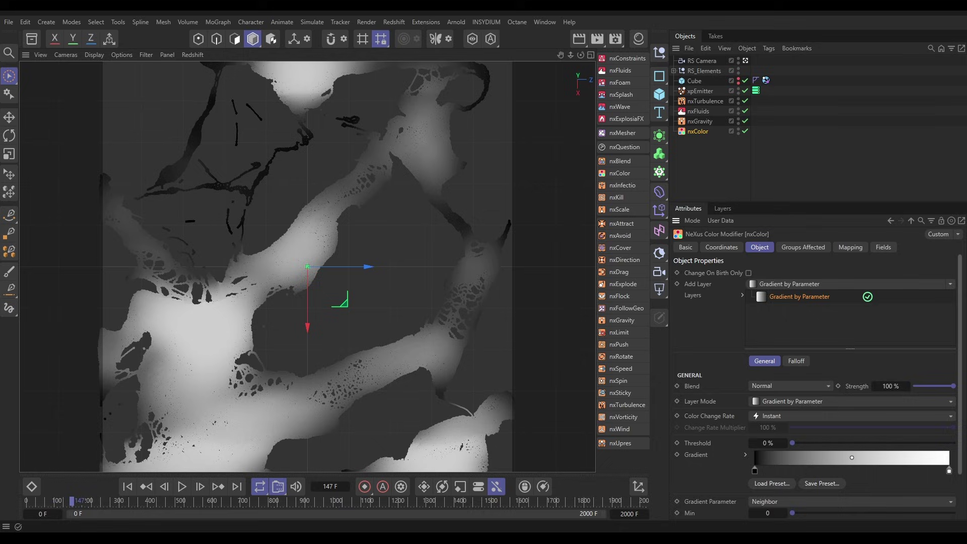
click(790, 308)
double_click(788, 305)
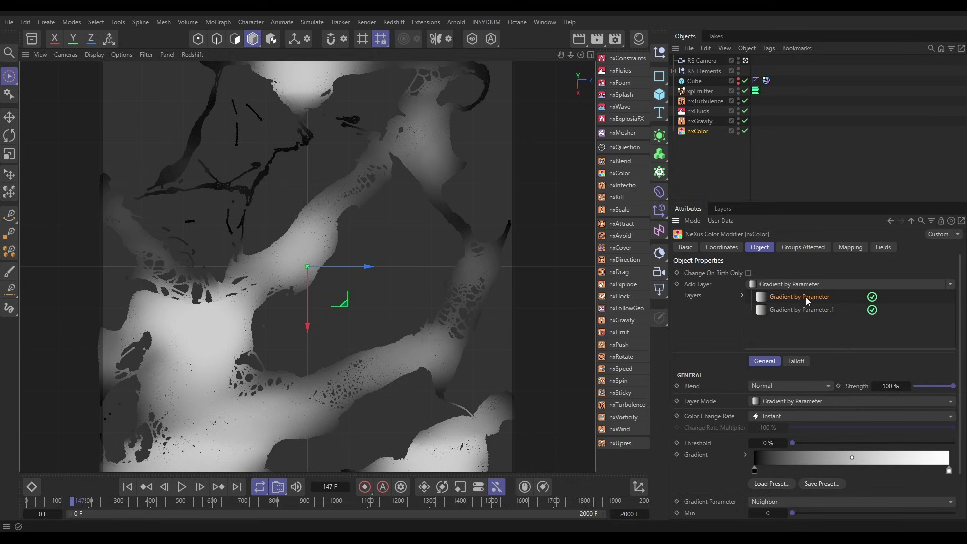
Set all gradient knots of the first Gradient by Parameter layer to Step interpolation and move the white knot to about 41%.
drag(959, 372, 964, 413)
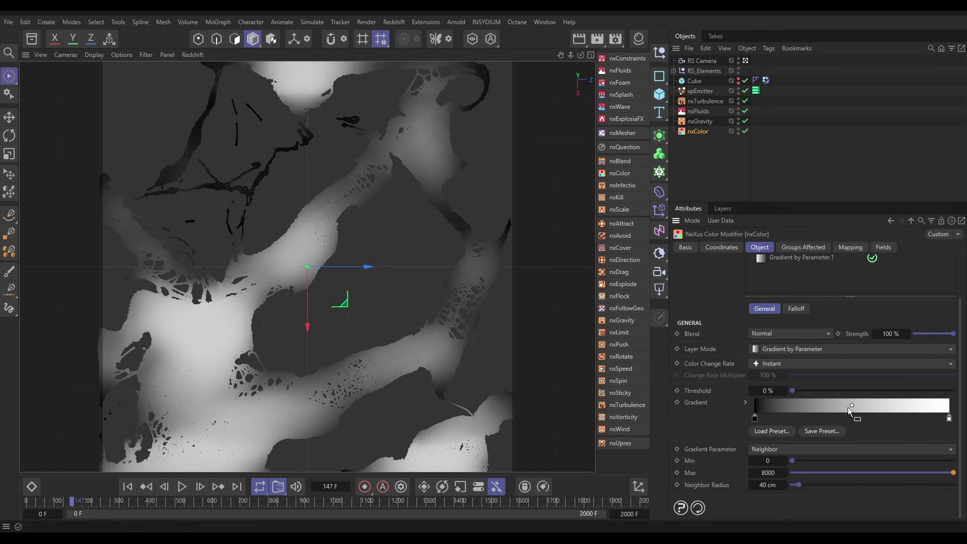
click(814, 404)
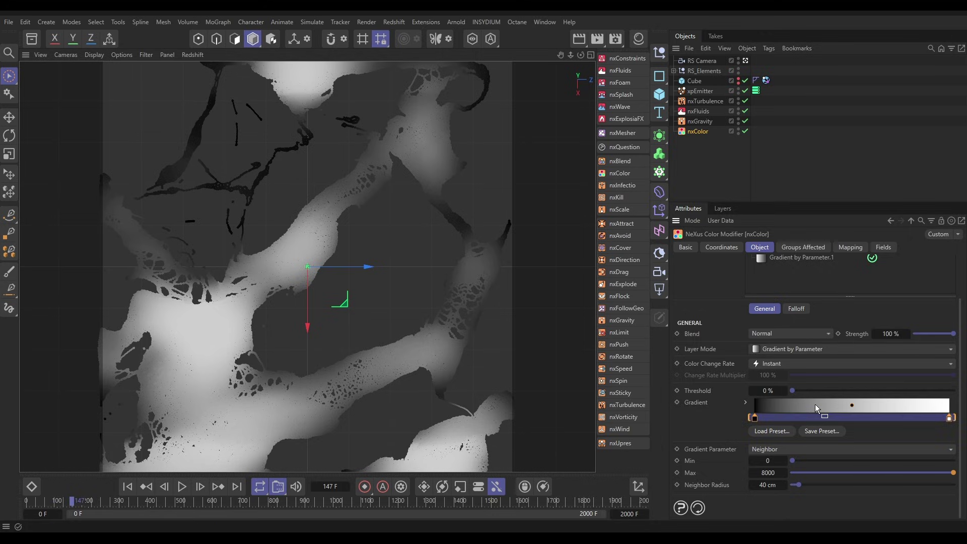
click(745, 402)
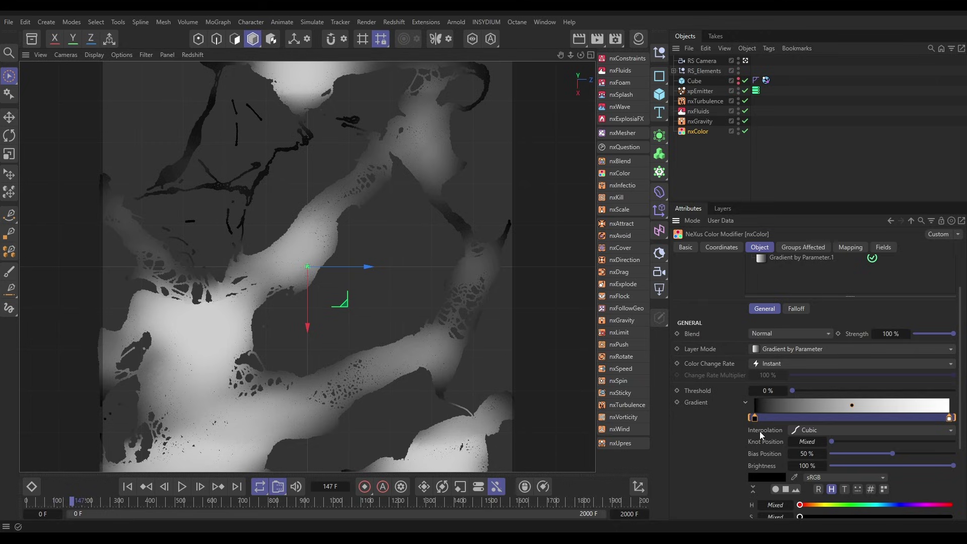
click(833, 431)
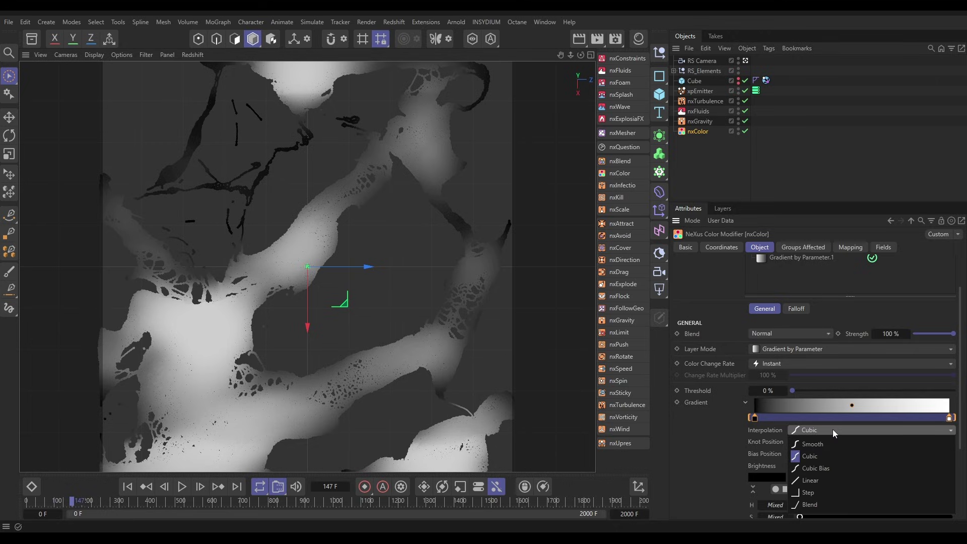
click(825, 492)
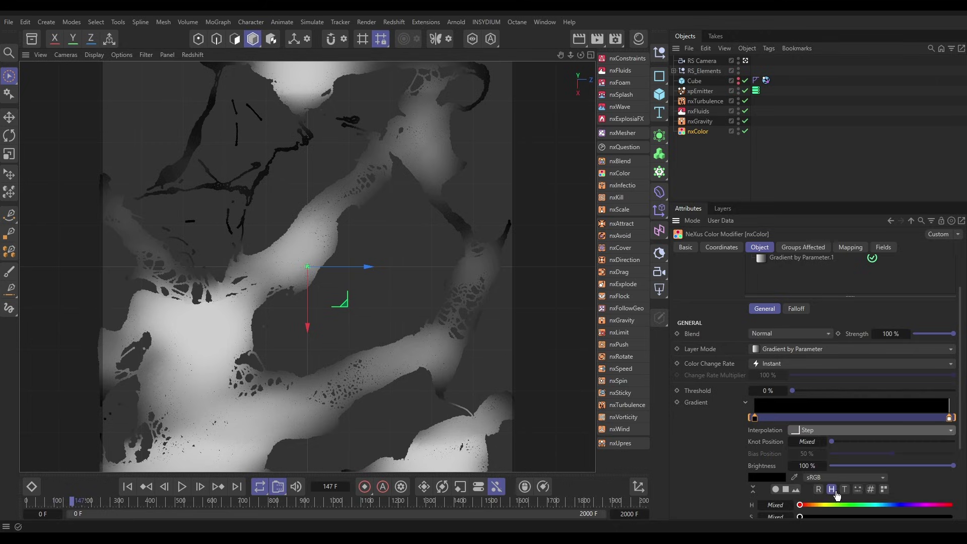
drag(950, 418, 862, 419)
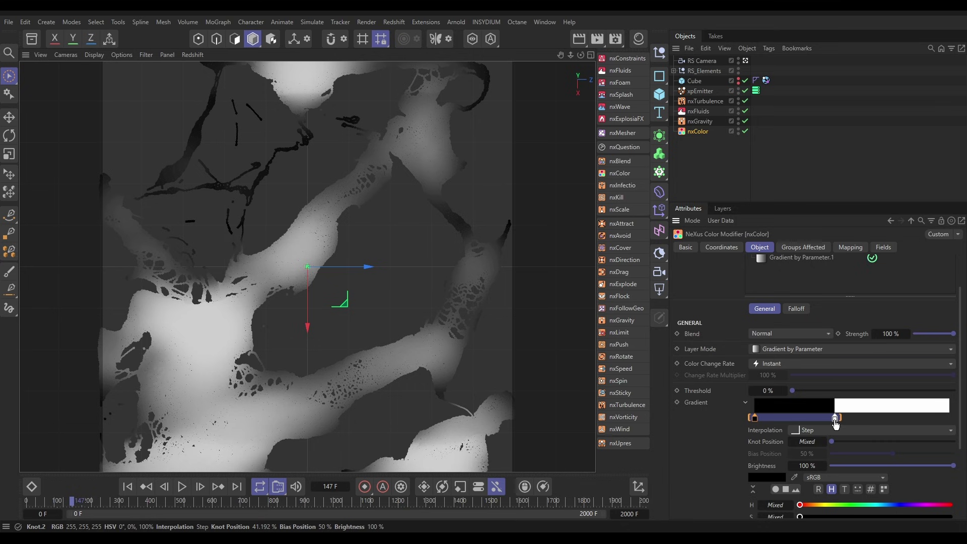
Replay the simulation from the start and move the gradient's white knot close to the black knot.
click(126, 486)
click(182, 487)
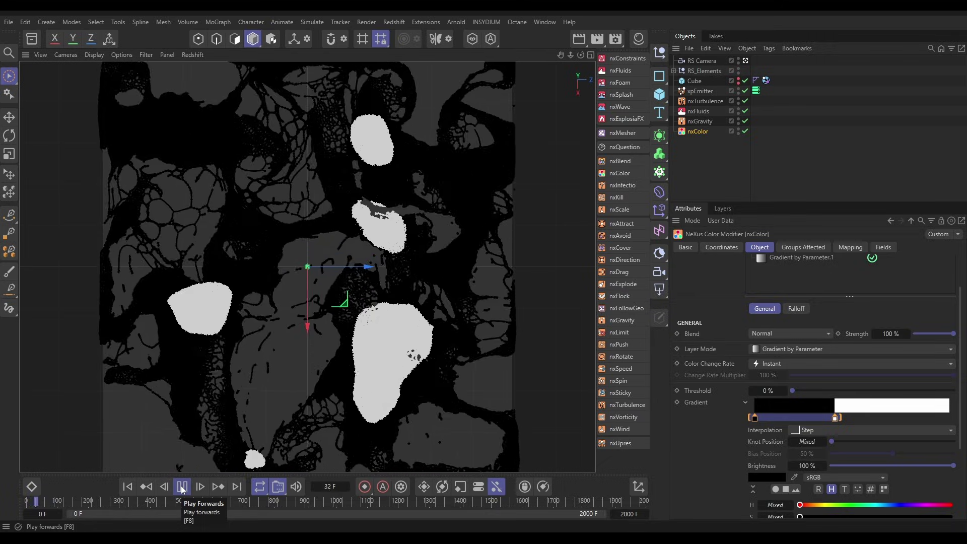
key(F8)
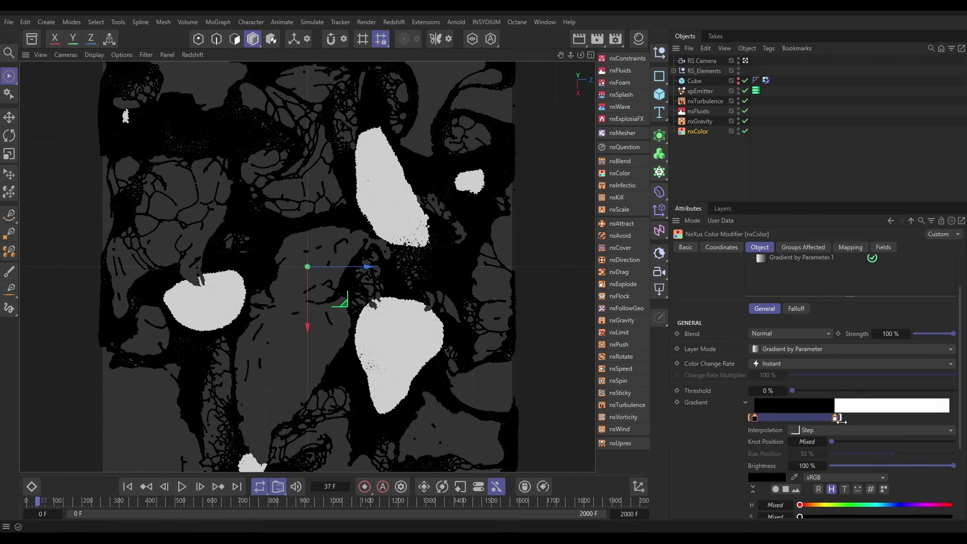
drag(842, 421, 793, 426)
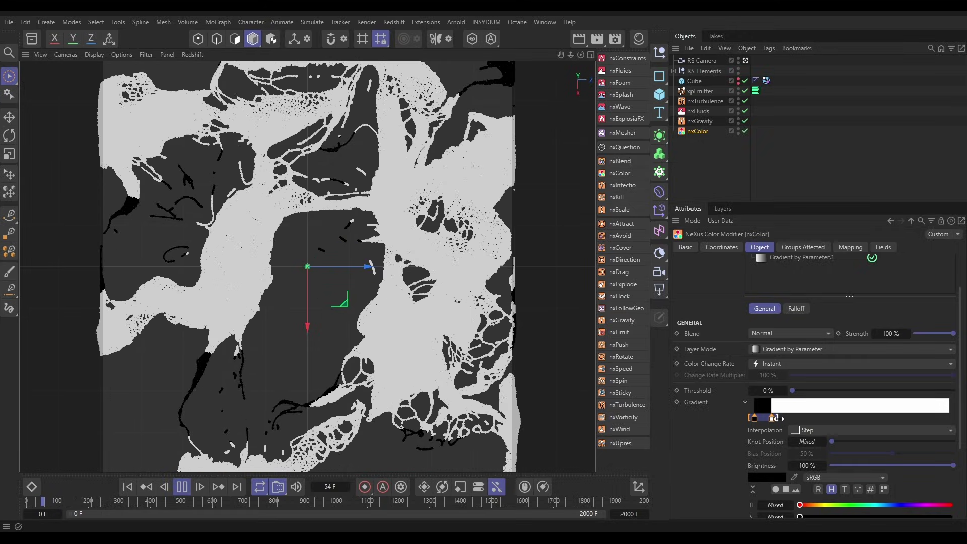
drag(776, 417, 784, 418)
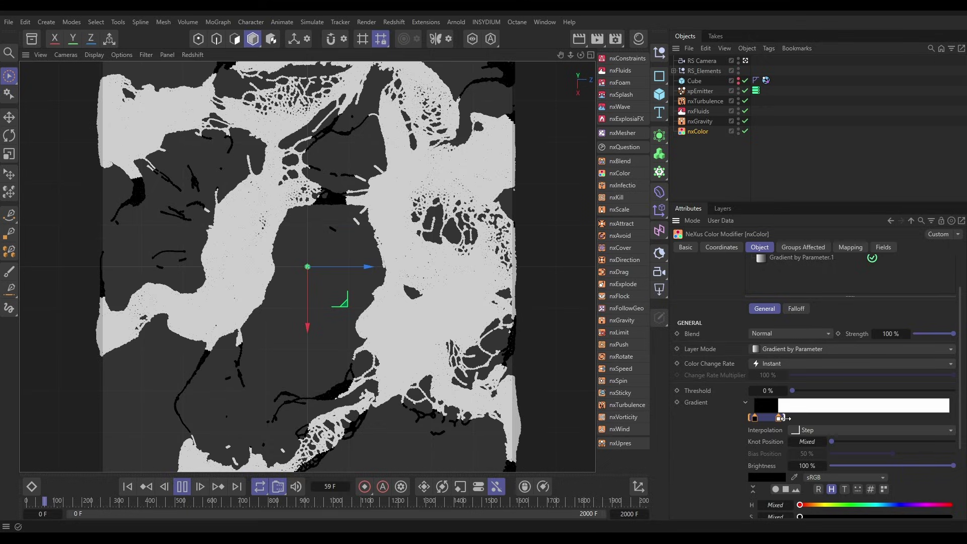
key(F8)
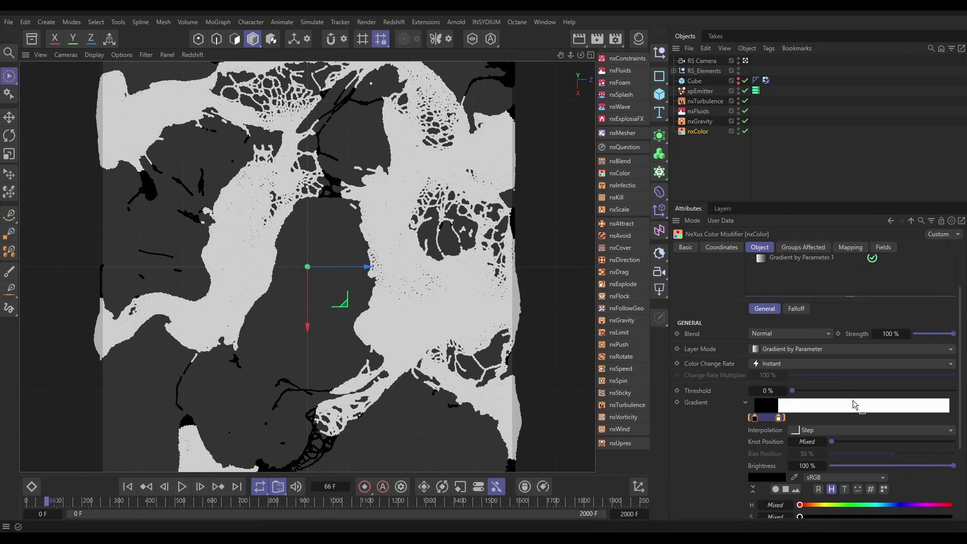
Set the layer's neighbor radius to 10 cm and maximum to 200, and move the white knot past the gradient's middle while the simulation plays.
drag(960, 401, 953, 474)
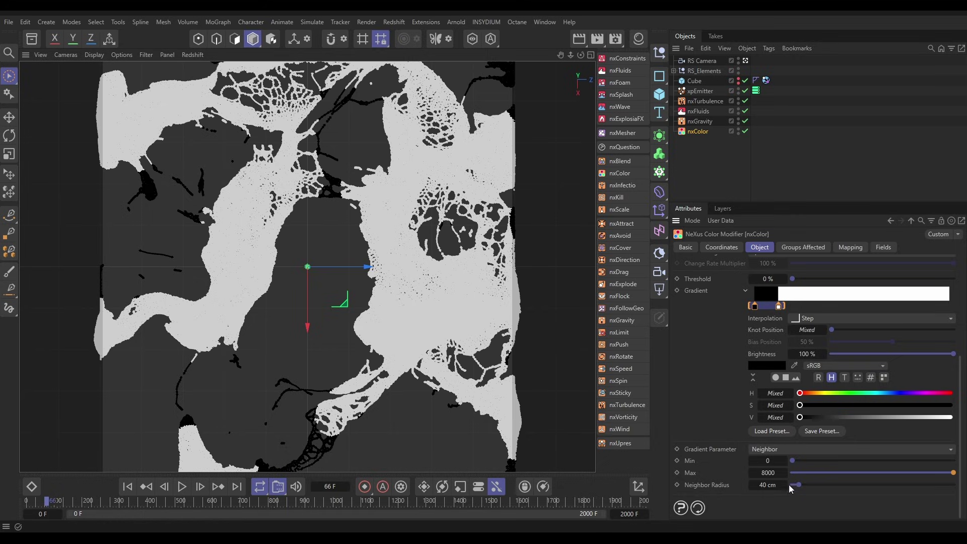
click(767, 484)
text(10)
key(Return)
click(767, 472)
text(200)
key(Return)
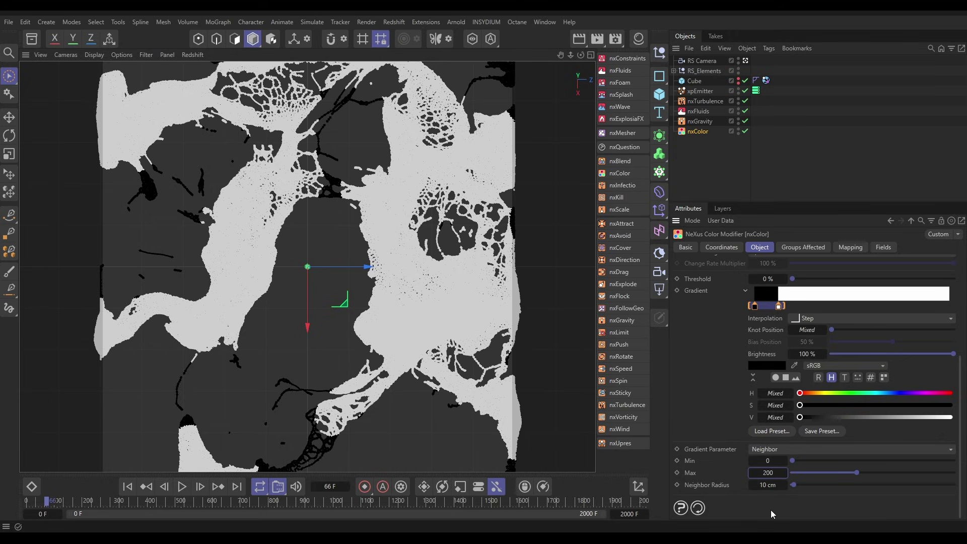
click(183, 487)
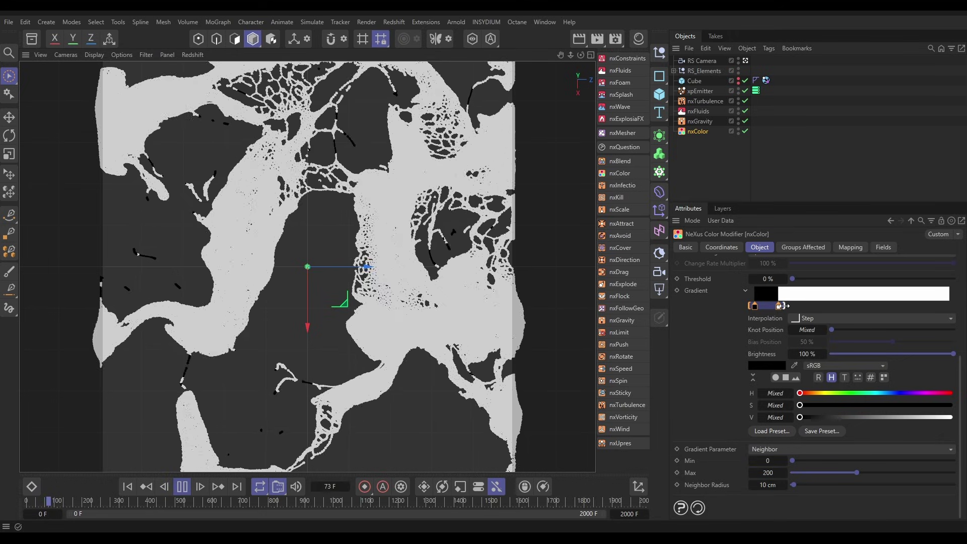
drag(782, 305, 872, 306)
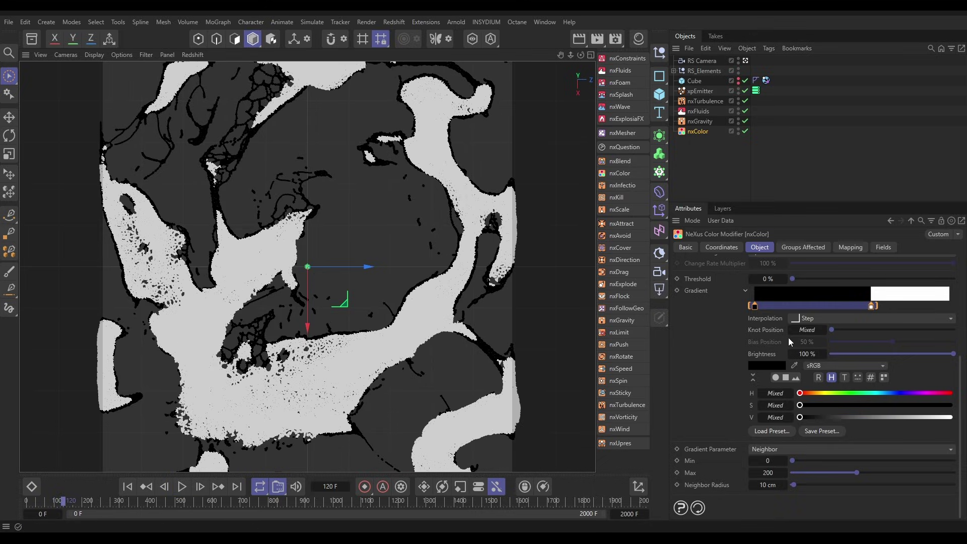
Set the blend mode of the first Gradient by Parameter layer to Multiply.
scroll(961, 370, up, 5)
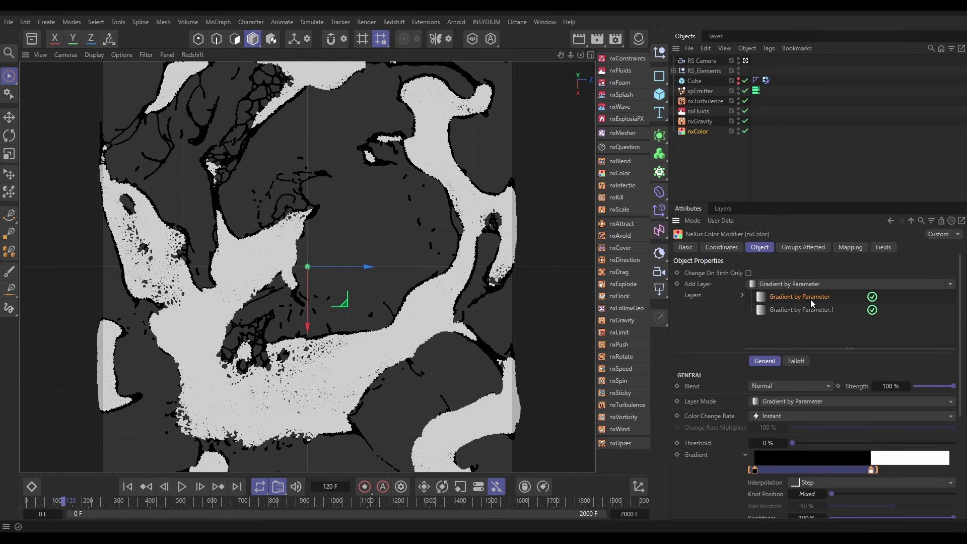
click(766, 386)
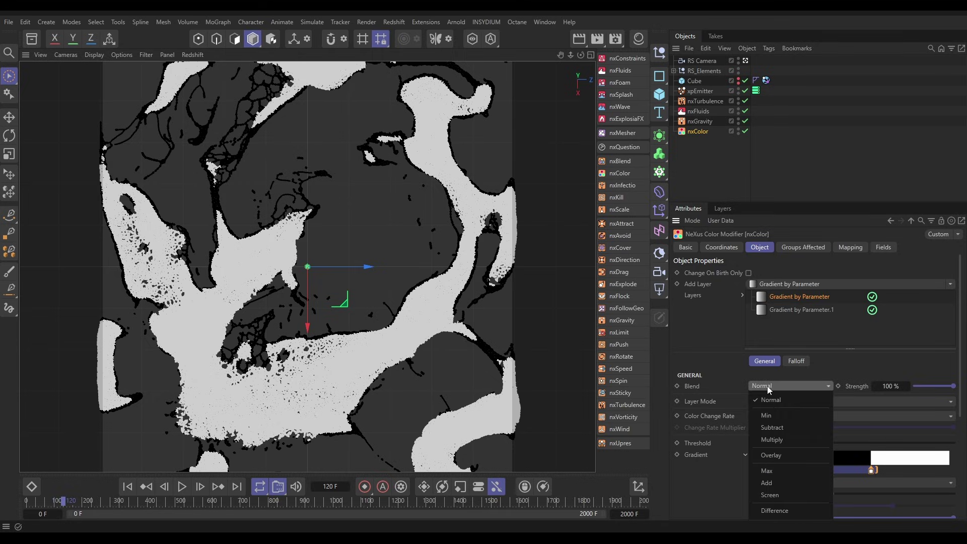
click(779, 443)
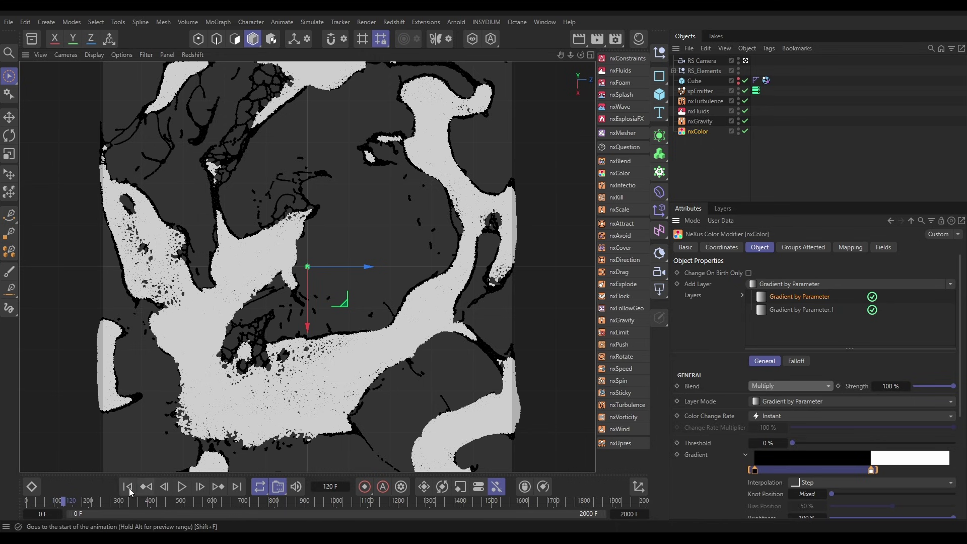
Replay the simulation from the start to check the multiplied gradients, pausing at frame 61.
click(128, 486)
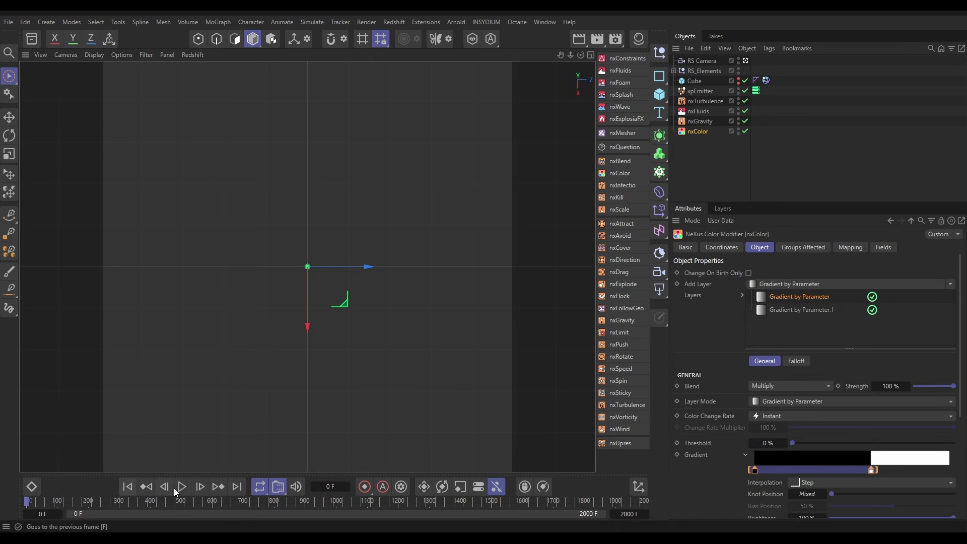
click(180, 486)
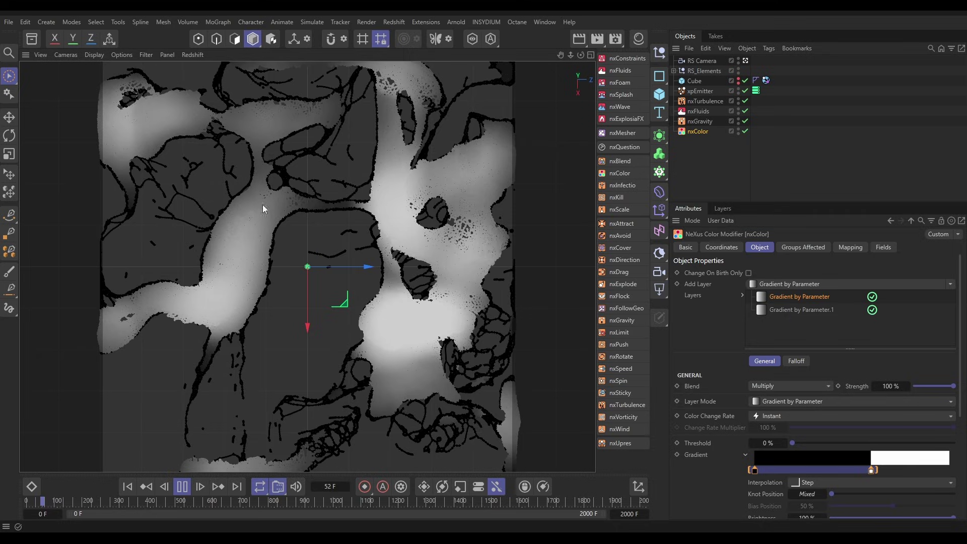
click(182, 486)
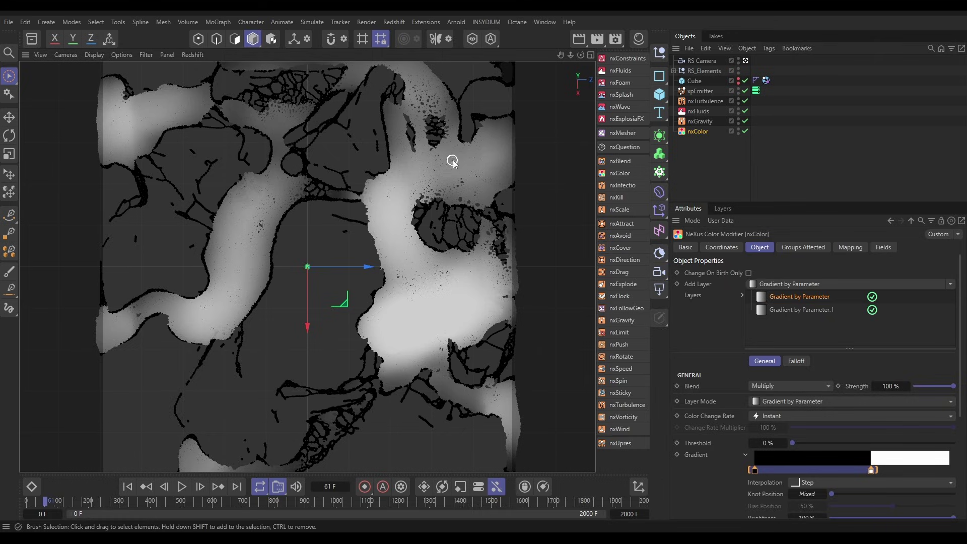
Add an xpCache object, cache the fluid simulation with it, and scrub the cached result to frame 170.
click(486, 22)
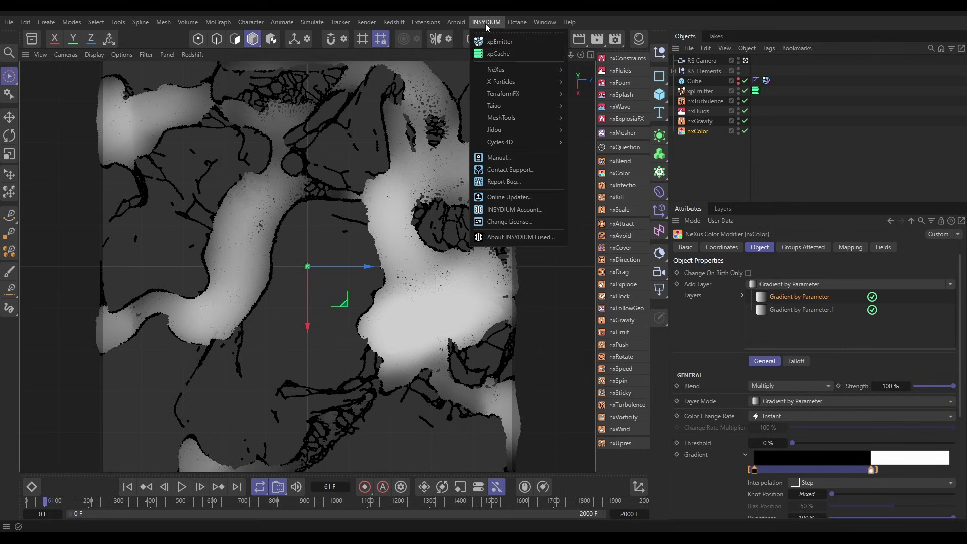
click(509, 53)
click(763, 378)
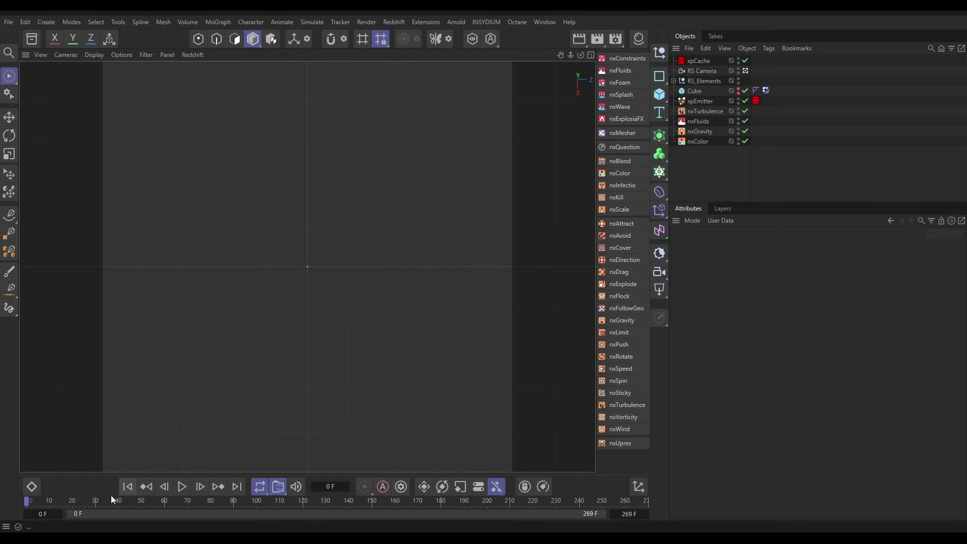
mouse_move(32, 501)
mouse_down()
mouse_move(470, 512)
mouse_move(289, 522)
mouse_move(417, 509)
mouse_up()
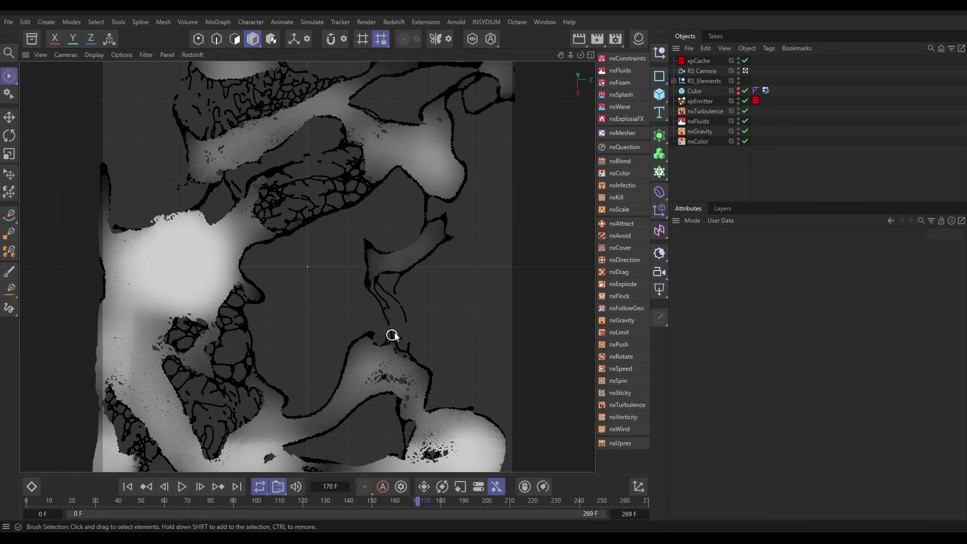
Add an nxMesher object and assign the xpEmitter as its source layer.
click(623, 133)
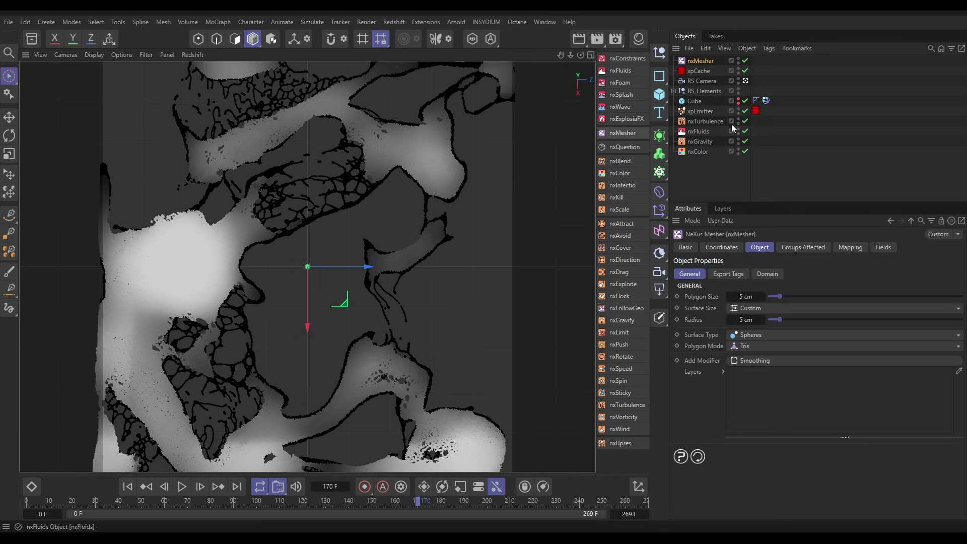
click(694, 101)
click(694, 61)
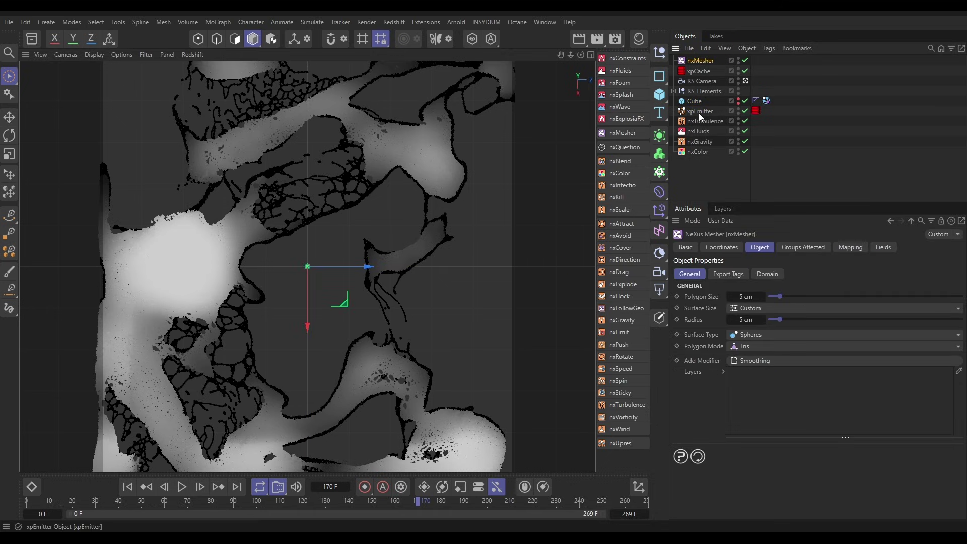
drag(699, 112, 770, 388)
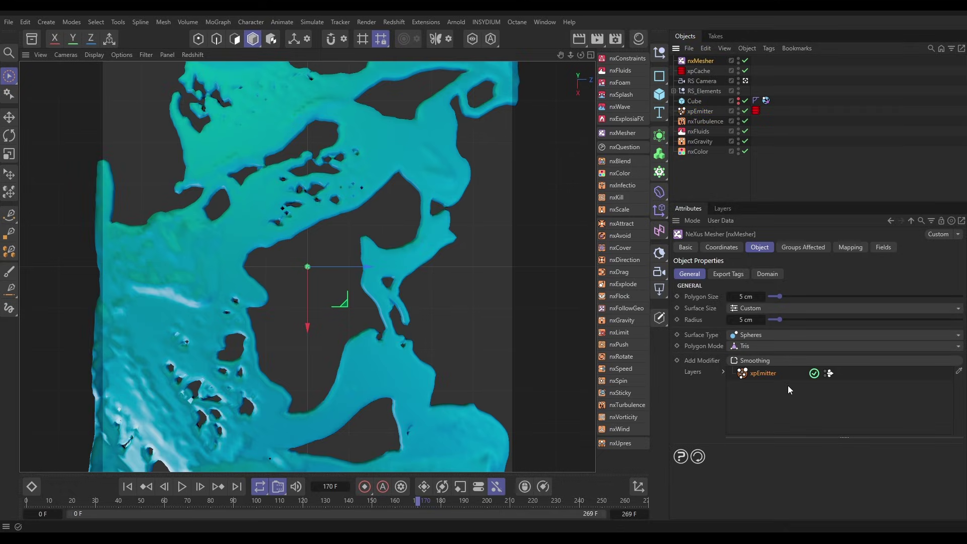
Set the nxMesher's polygon size to 1.5 cm and its radius to 2.5 cm.
click(737, 297)
text(1.5)
key(Return)
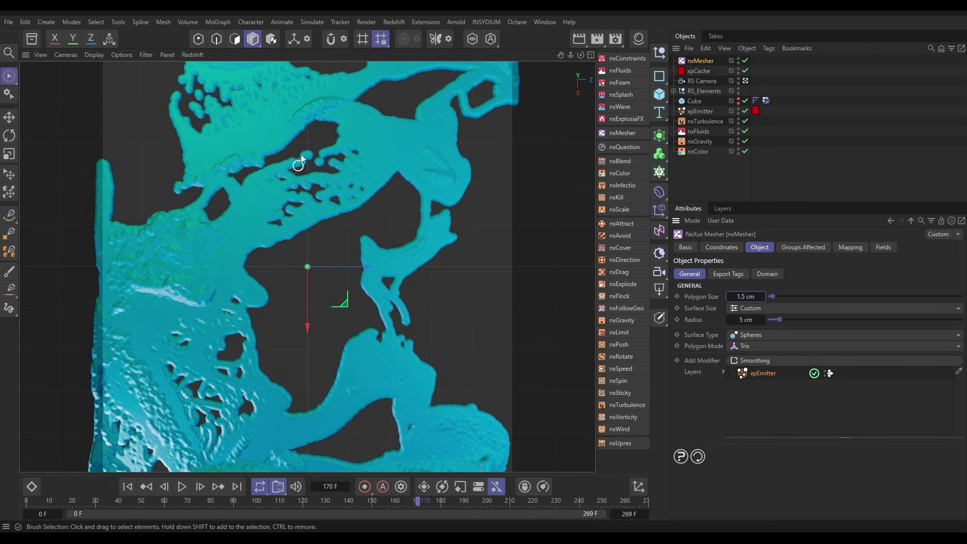
click(752, 320)
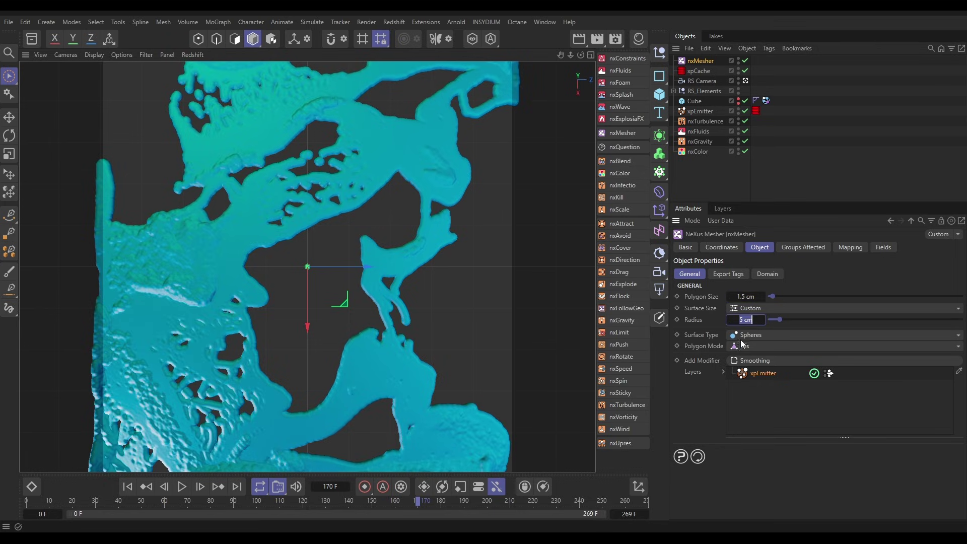
text(2.5)
key(Return)
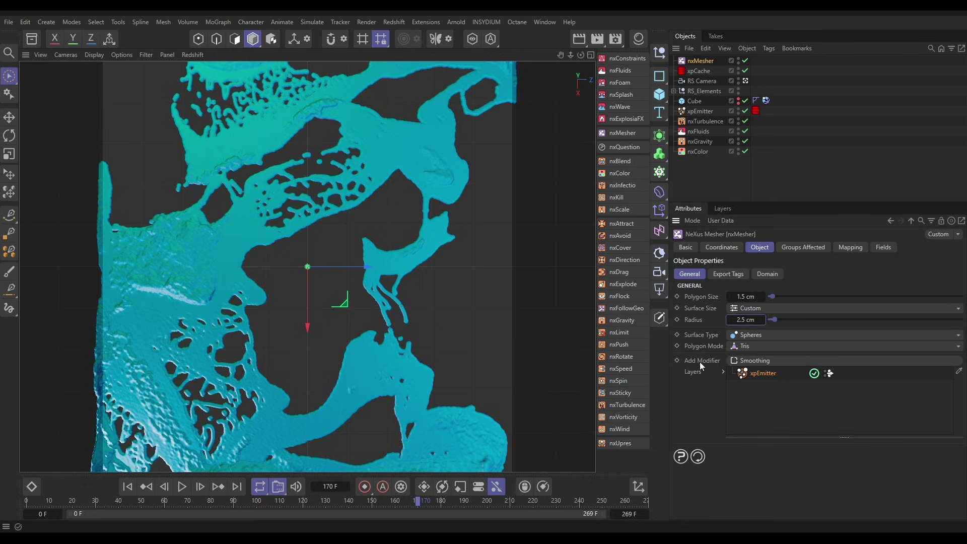
Add a Smoothing modifier to the nxMesher in Mean Curvature mode with 100% strength and 5 iterations.
click(776, 359)
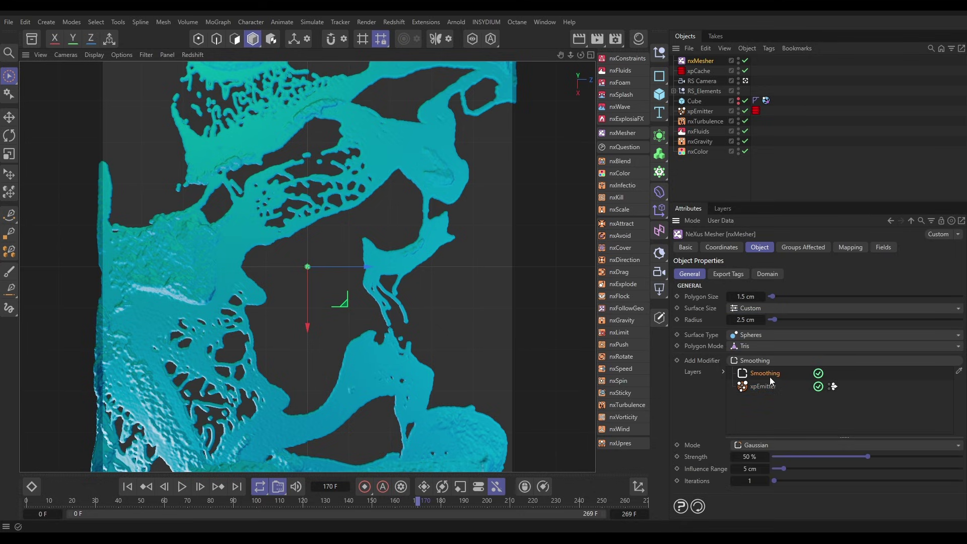
click(956, 447)
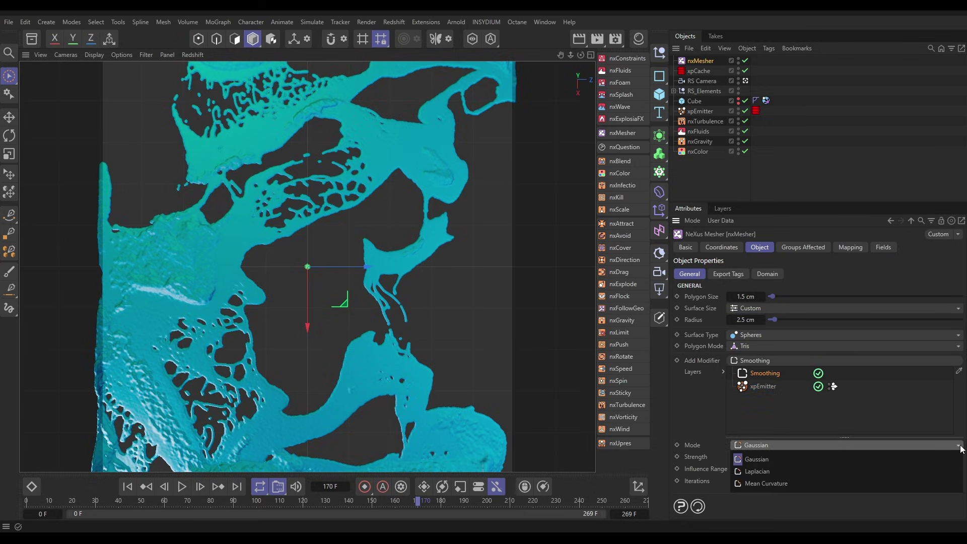
click(916, 482)
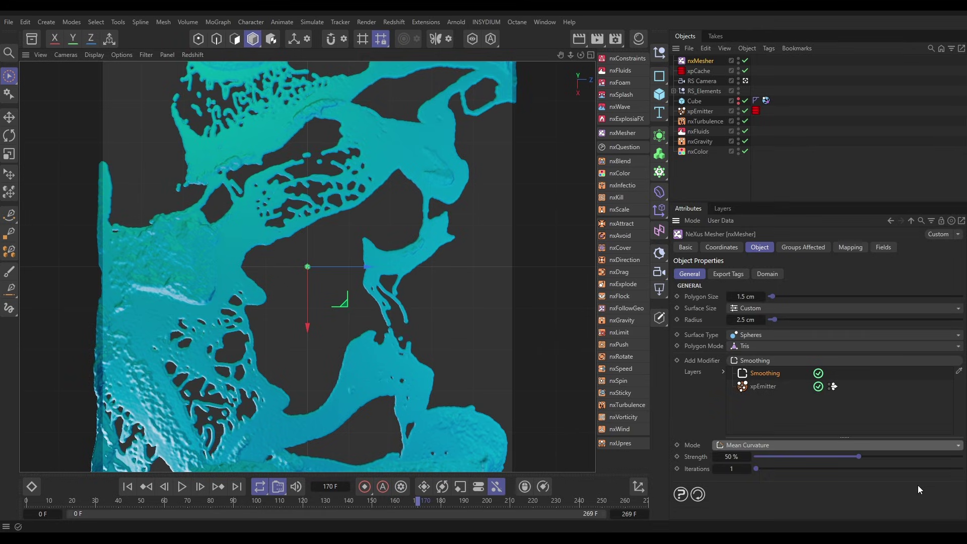
drag(872, 458, 963, 458)
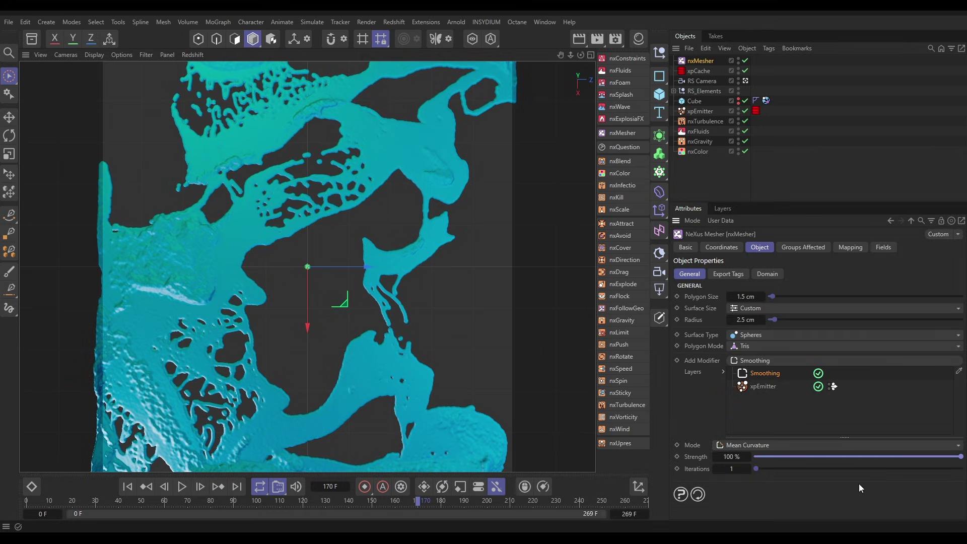
click(733, 469)
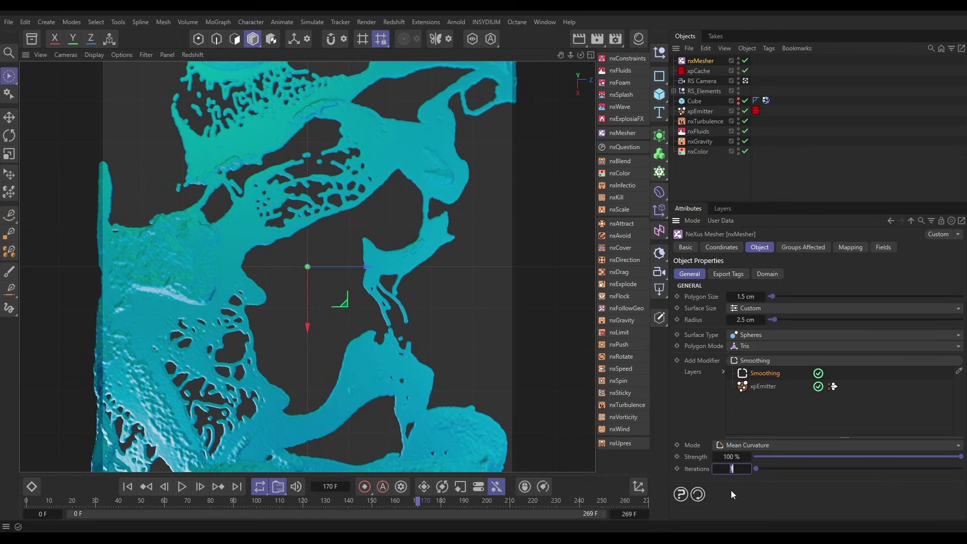
text(5)
key(Return)
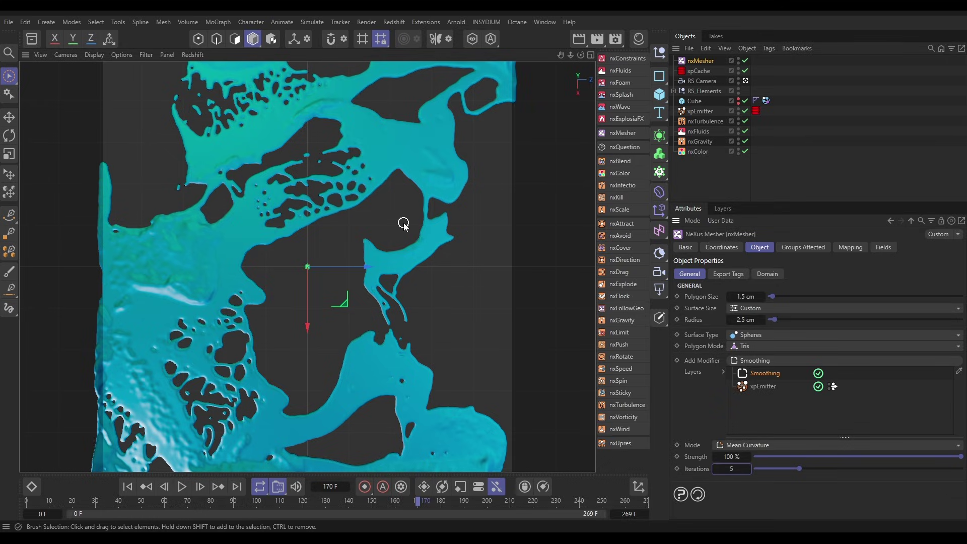
Enable color transfer on the nxMesher, display its exported vertex color tag, and set the color smoothing to 5.
click(728, 274)
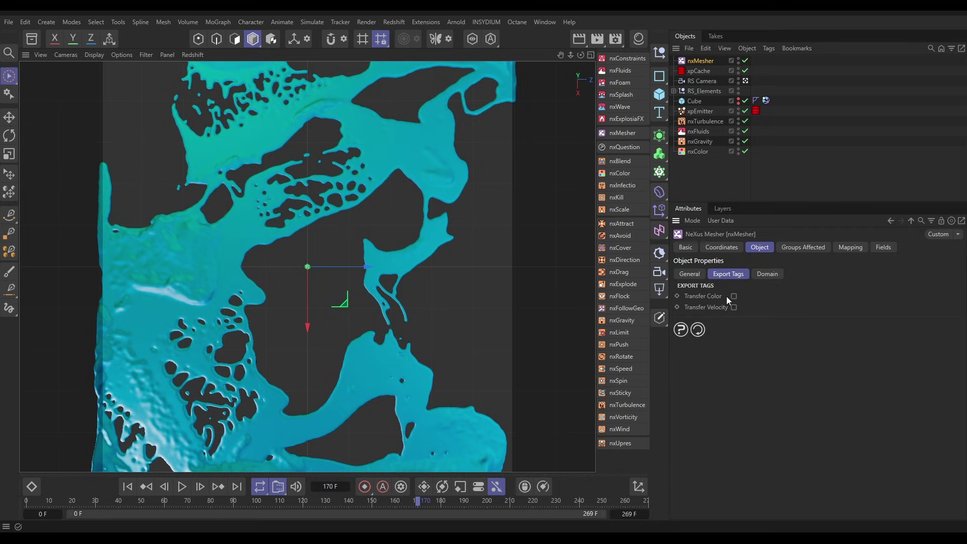
click(734, 296)
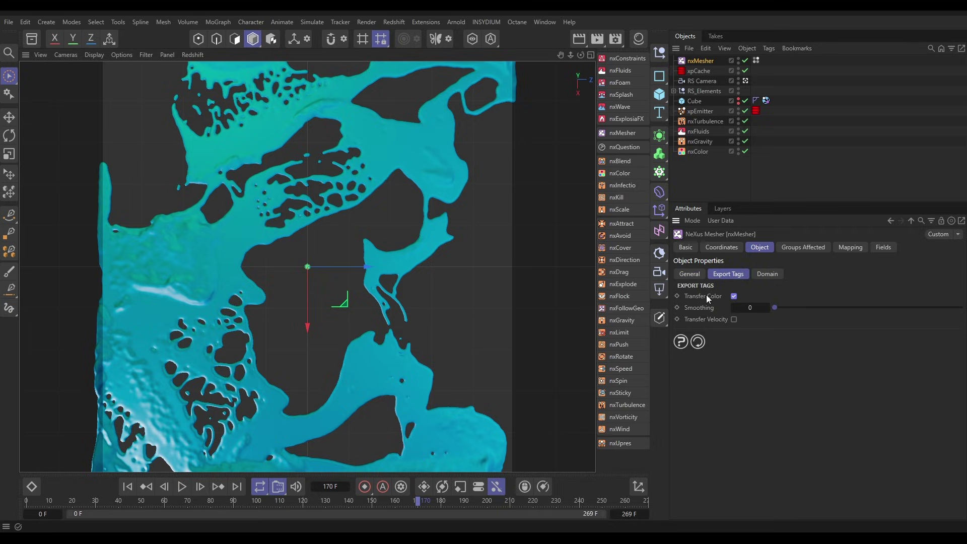
click(756, 60)
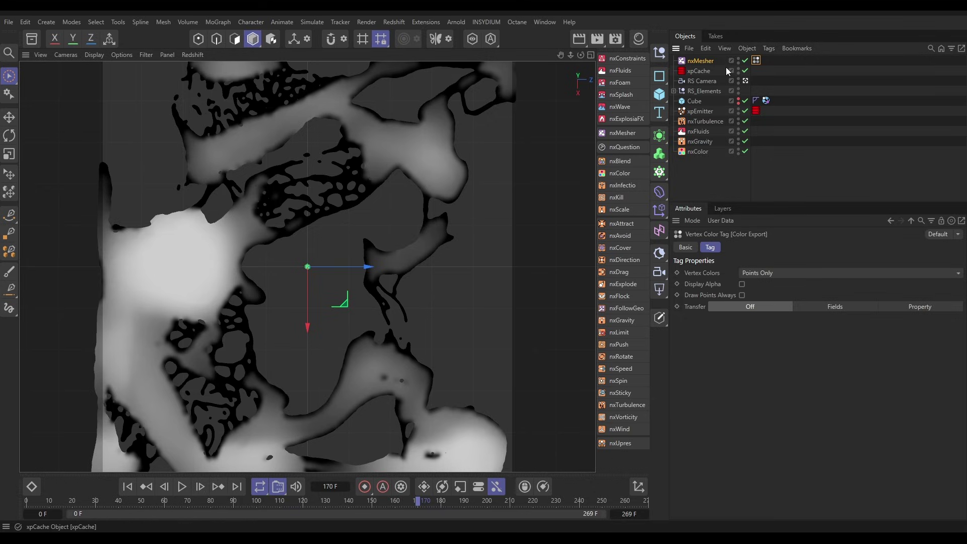
click(712, 61)
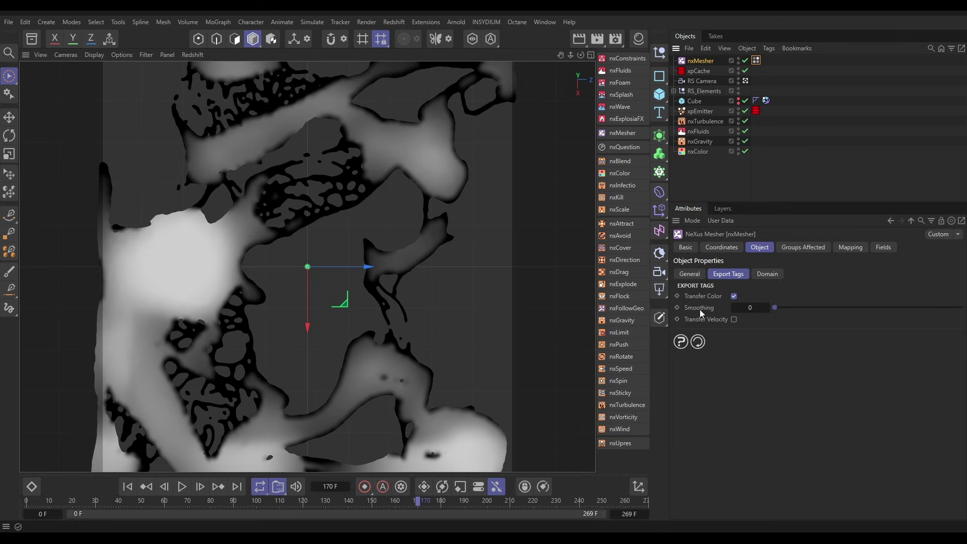
click(752, 310)
text(5)
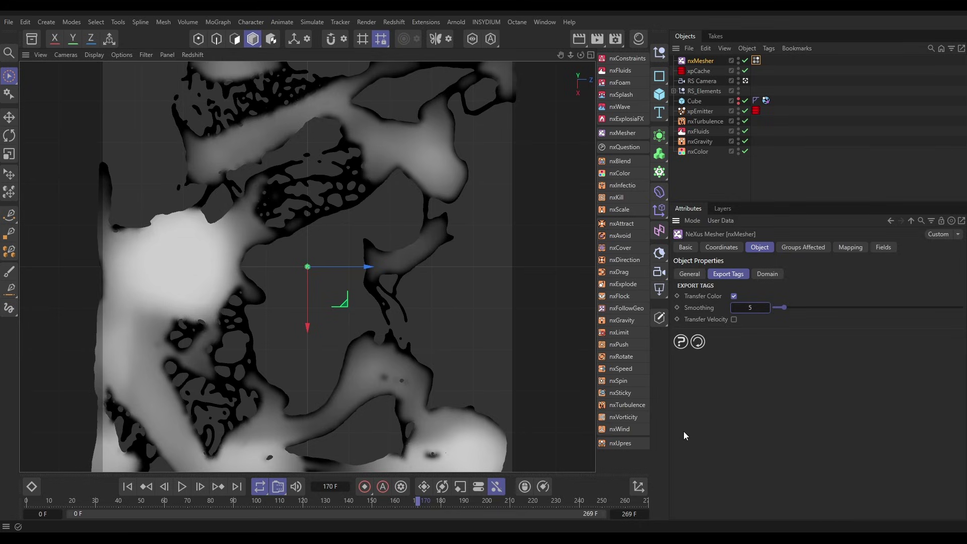
Open the Redshift RenderView and start a live render of the meshed fluid.
click(394, 22)
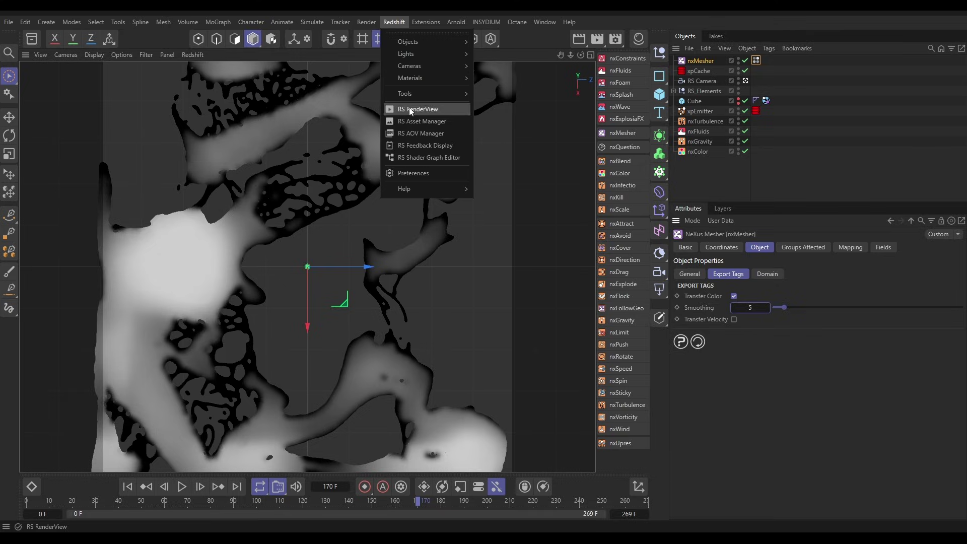
click(396, 108)
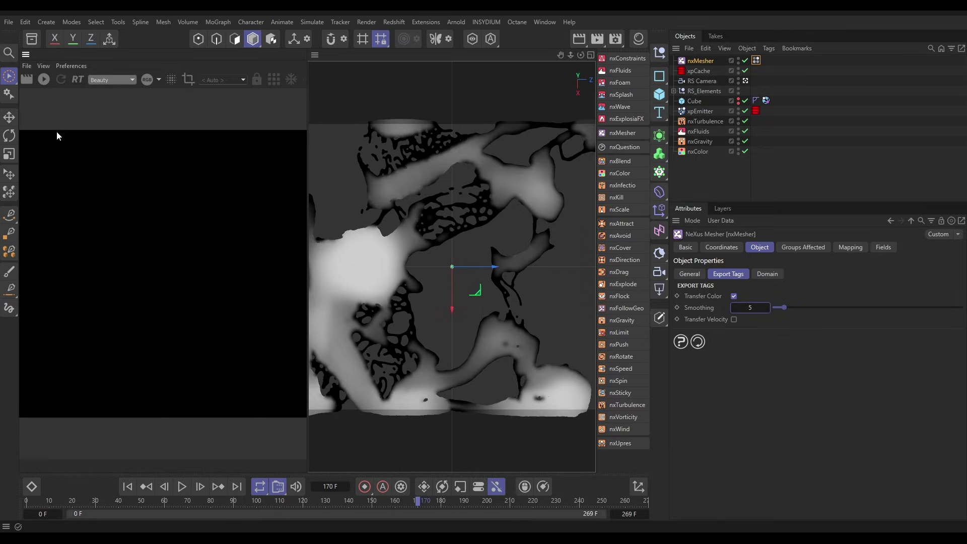
click(43, 80)
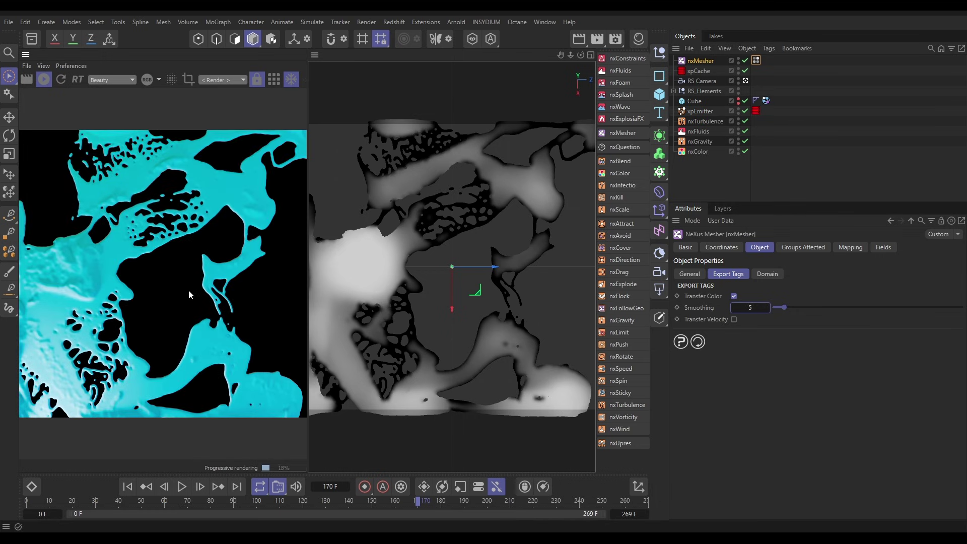
Apply the Mat.1 material to the nxMesher and open the material's node graph.
click(638, 39)
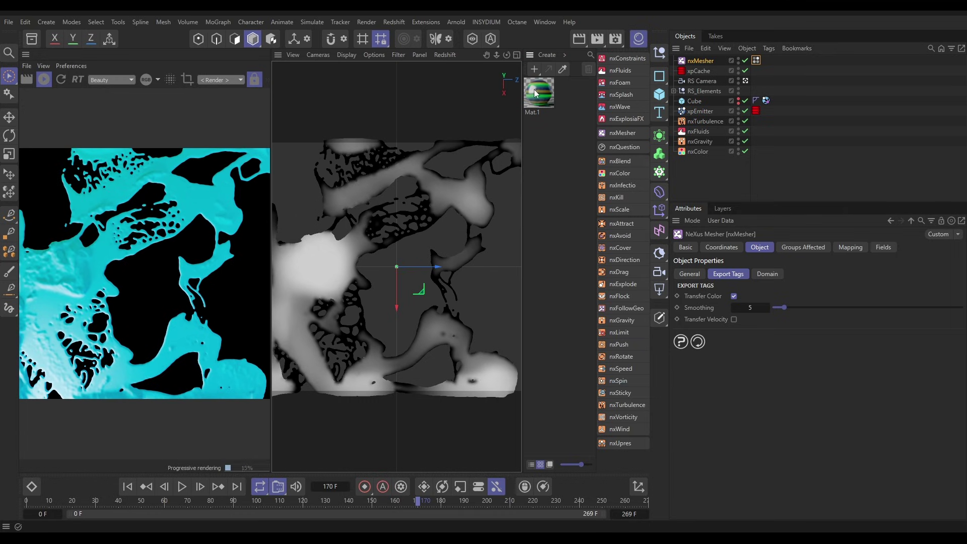
drag(536, 94, 705, 61)
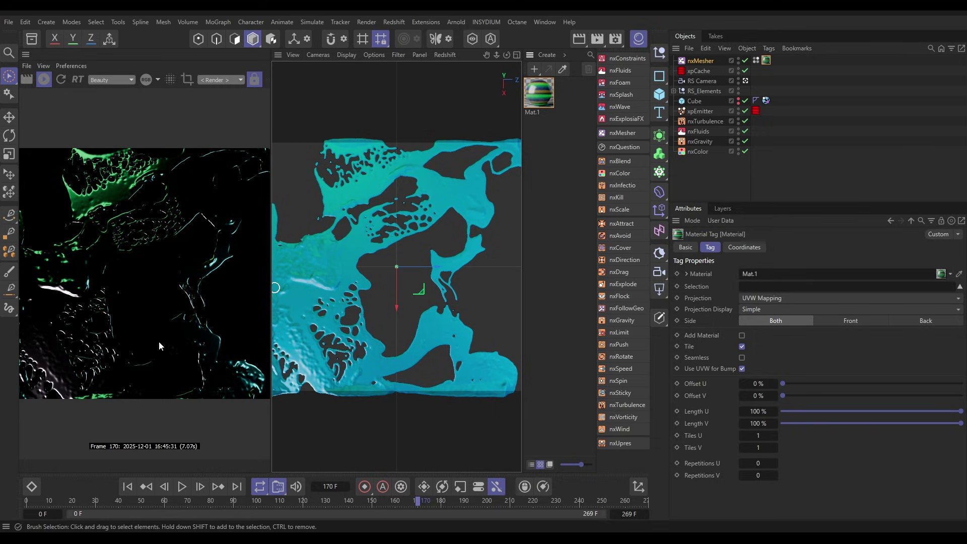
double_click(534, 94)
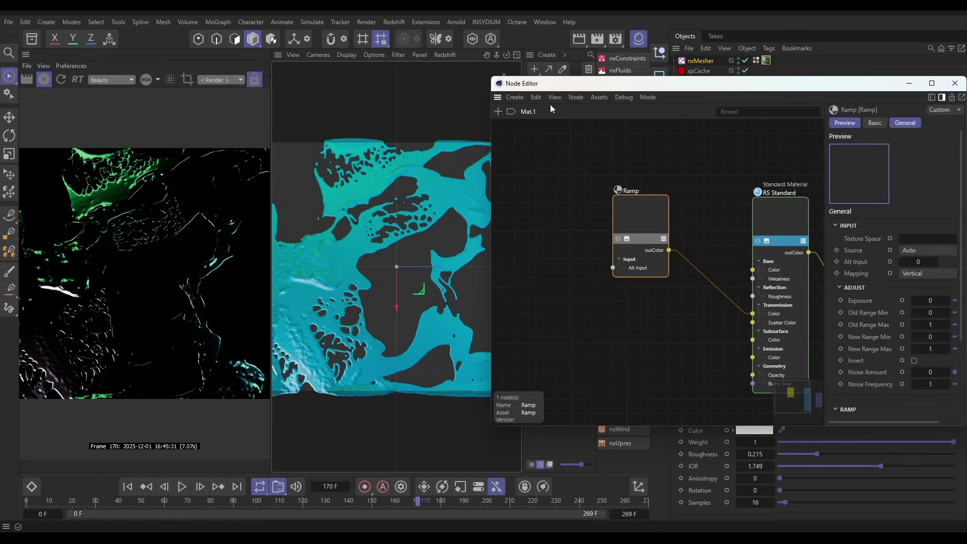
drag(551, 83, 376, 58)
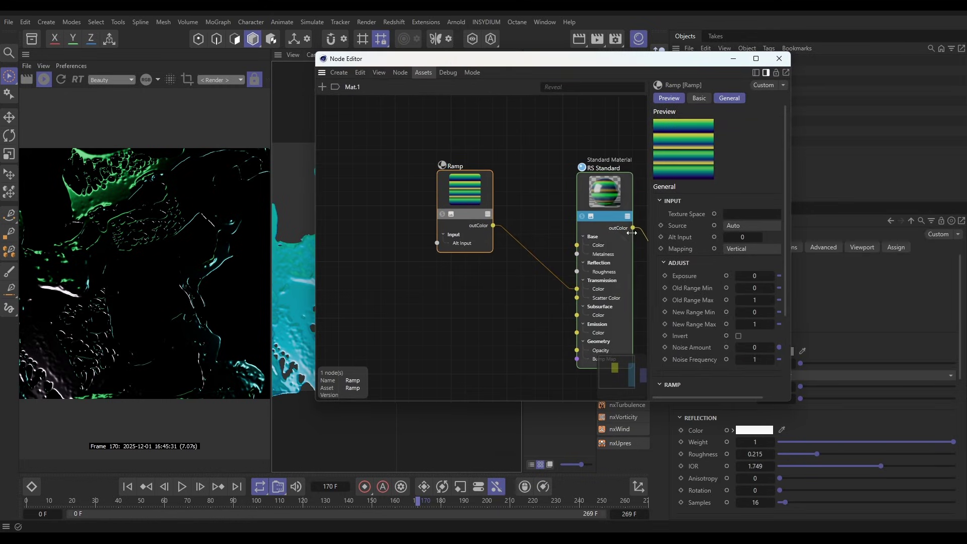
Examine the RS Standard node's transmission settings and the color knots of the Ramp node feeding it.
drag(614, 193, 575, 166)
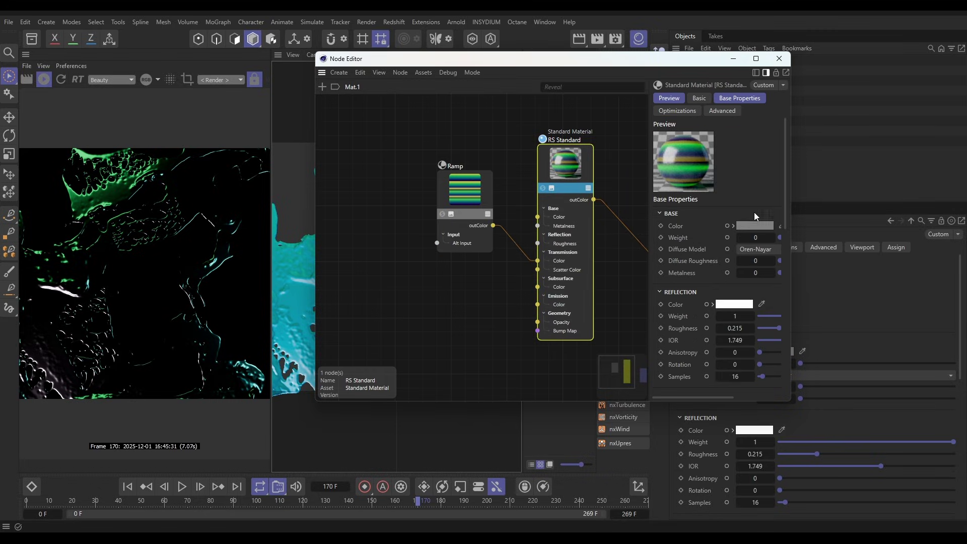
drag(784, 196, 788, 257)
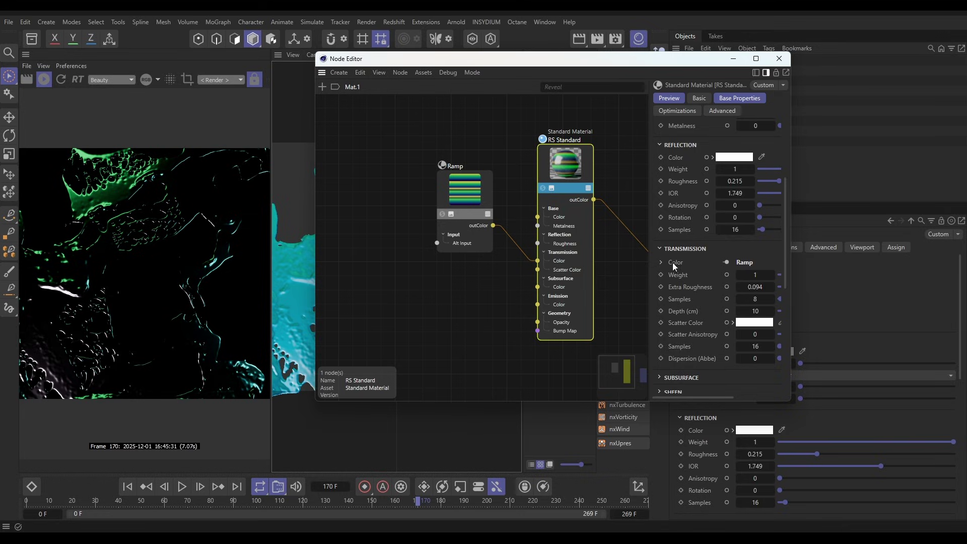
drag(481, 205, 450, 194)
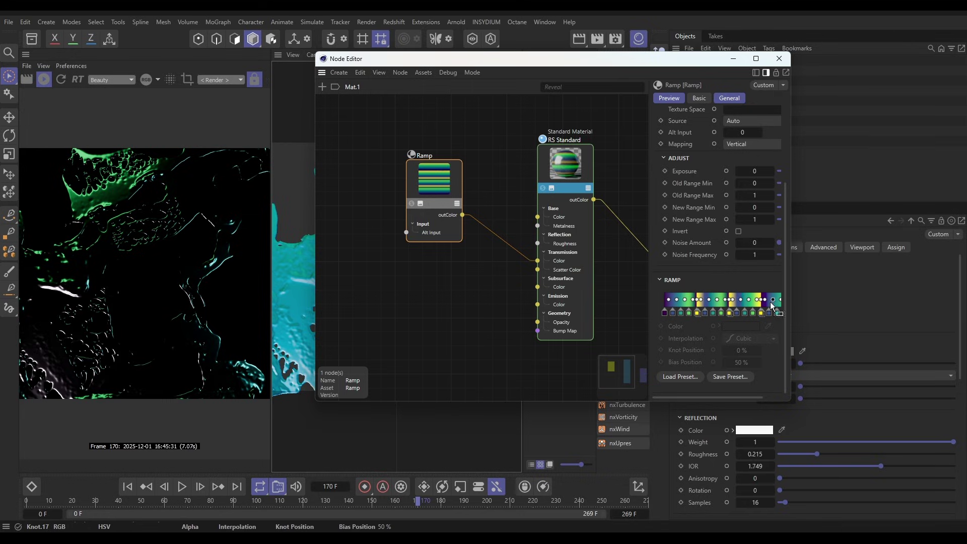
click(718, 300)
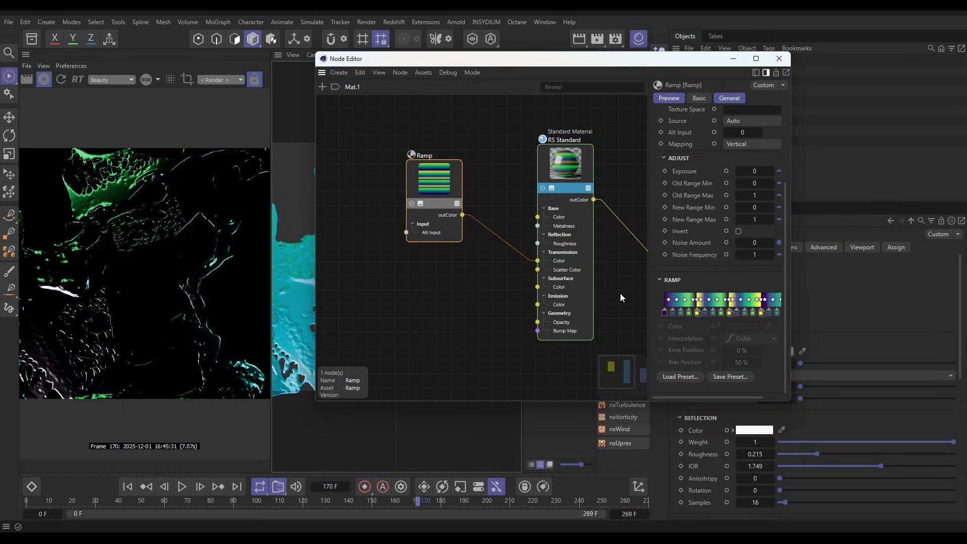
Add a Vertex Attribute node before the Ramp and assign the nxMesher's vertex color tag as its attribute name.
double_click(355, 189)
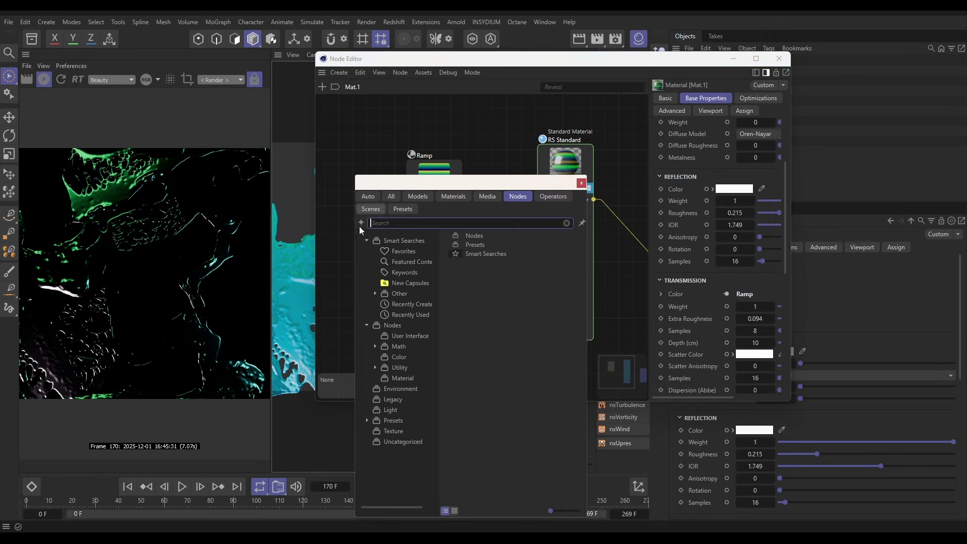
text(vertex)
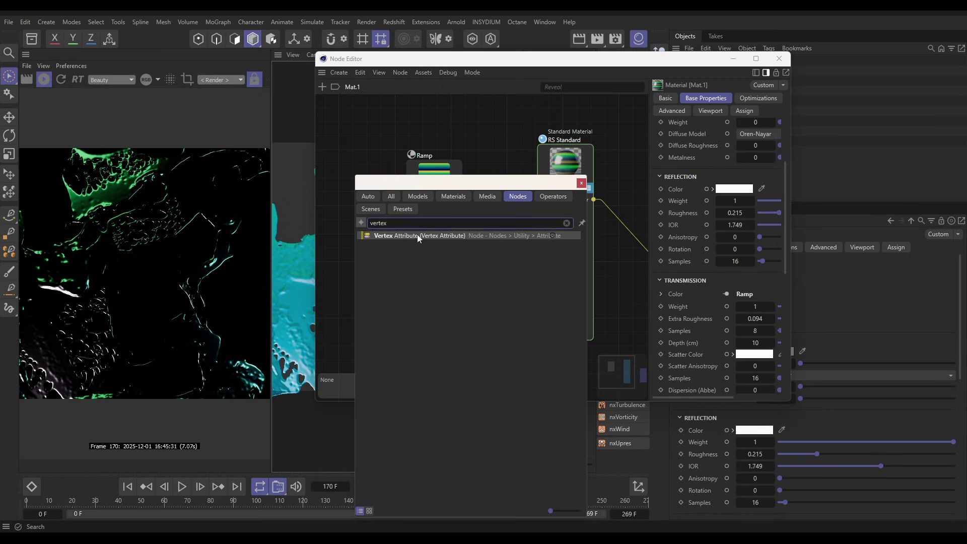
drag(417, 234, 363, 198)
click(364, 135)
drag(382, 59, 394, 149)
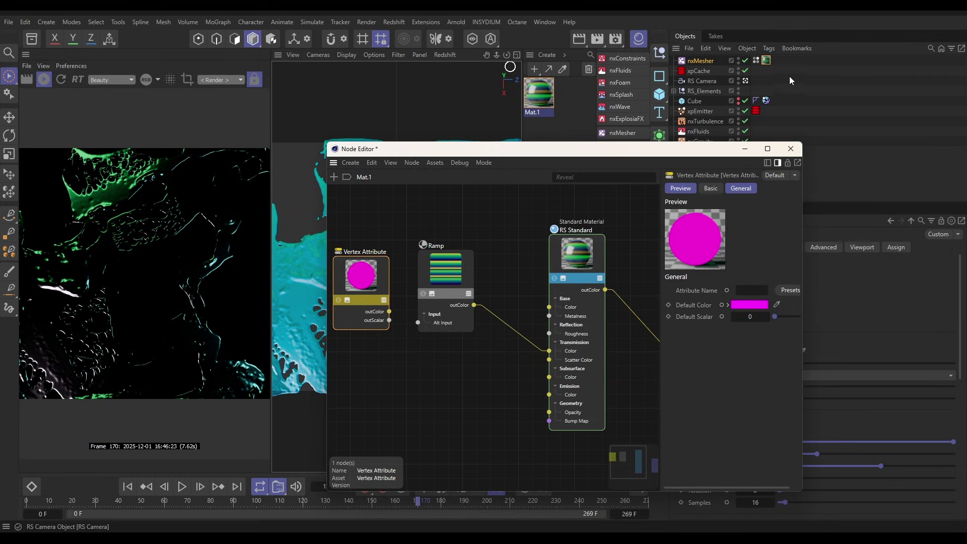
drag(759, 63, 747, 292)
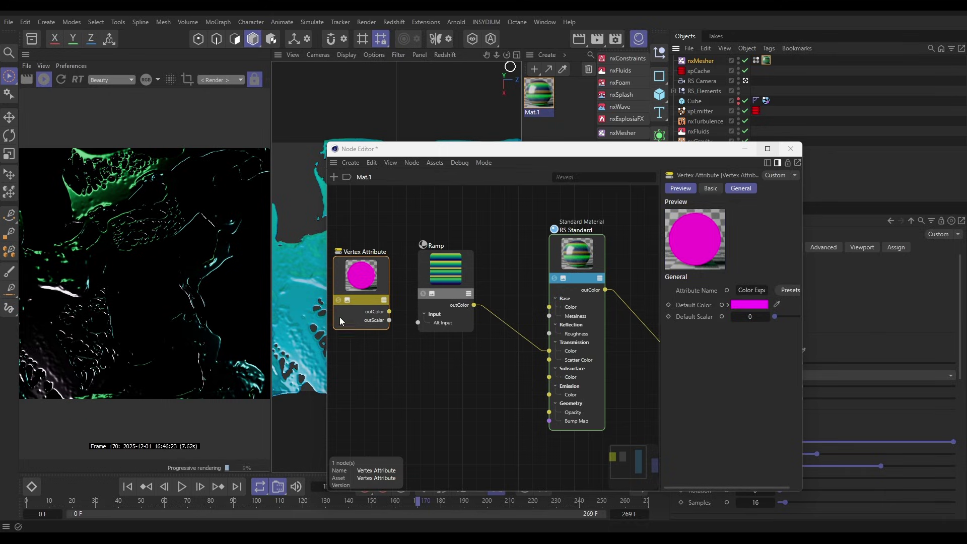
Solo the Vertex Attribute node to check its output in the live render, and restore the full material.
click(338, 300)
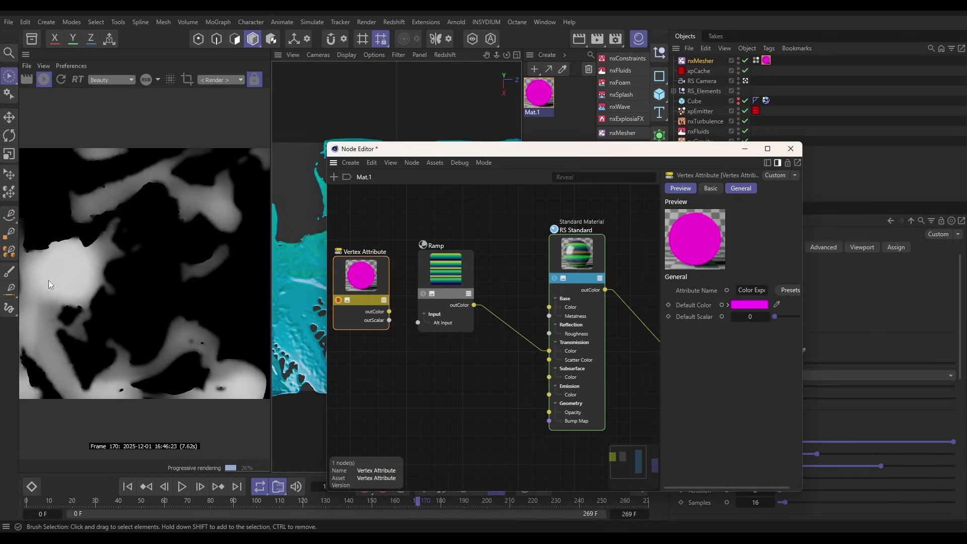
click(340, 302)
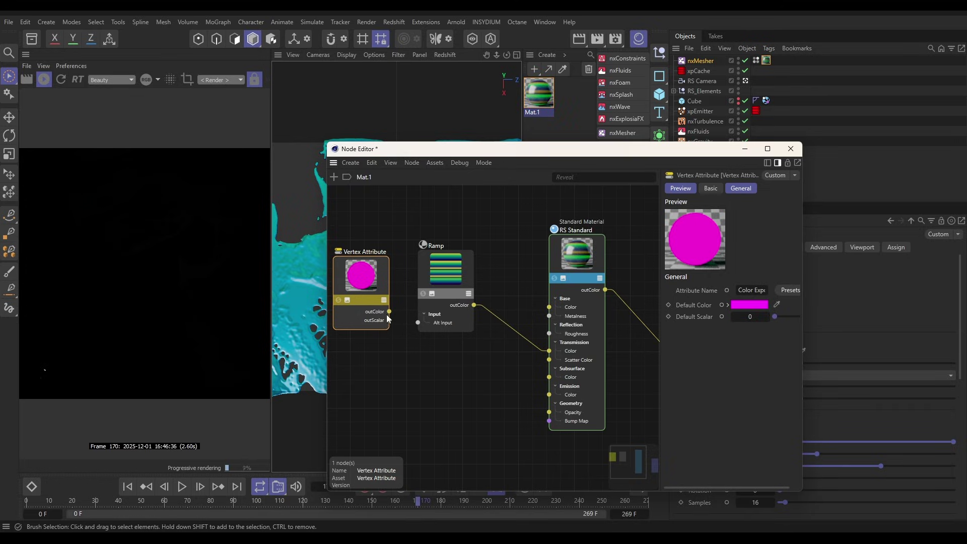
Connect the Vertex Attribute's outColor to the Ramp's Alt Input and advance one frame to refresh the render.
drag(389, 311, 418, 322)
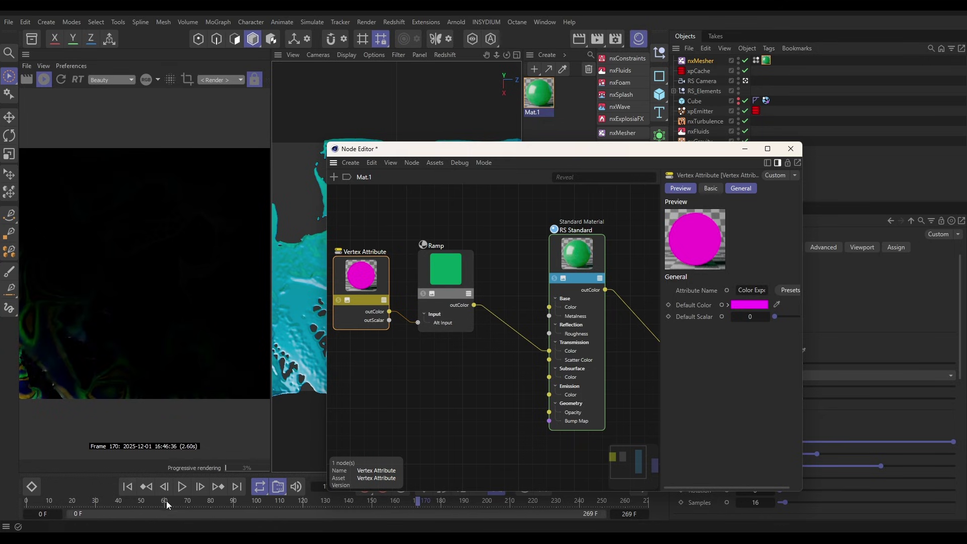
click(200, 486)
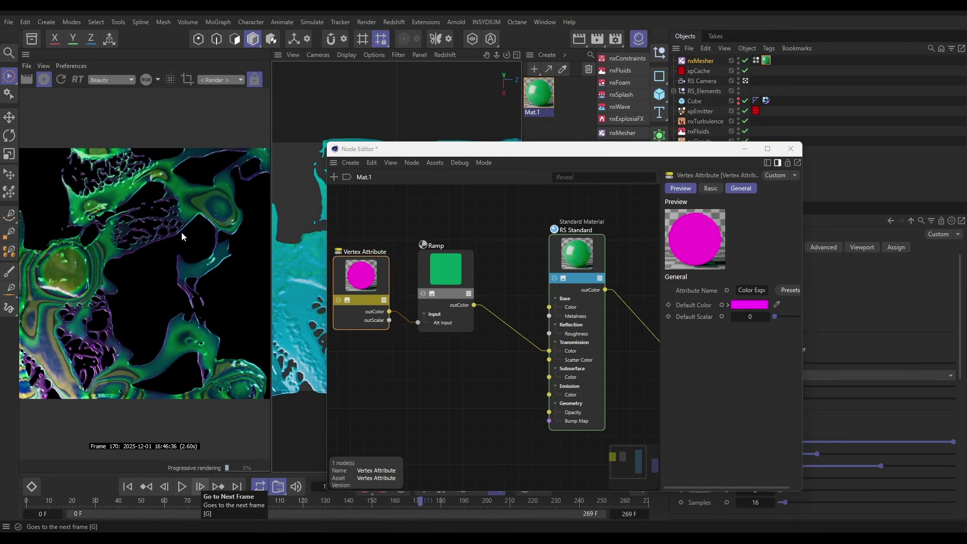
Inspect the Ramp node's color knots and play the simulation briefly to check the colors in the live render.
click(452, 271)
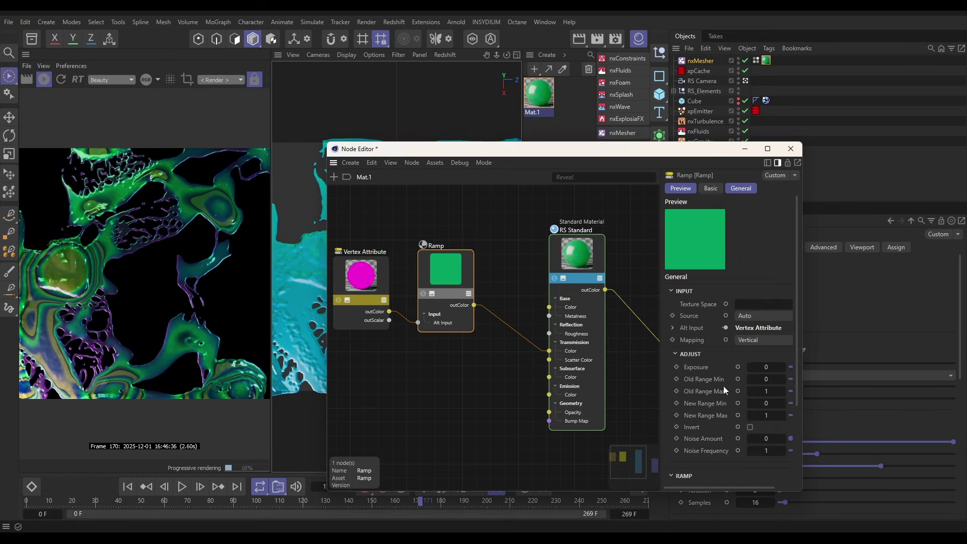
scroll(791, 353, down, 3)
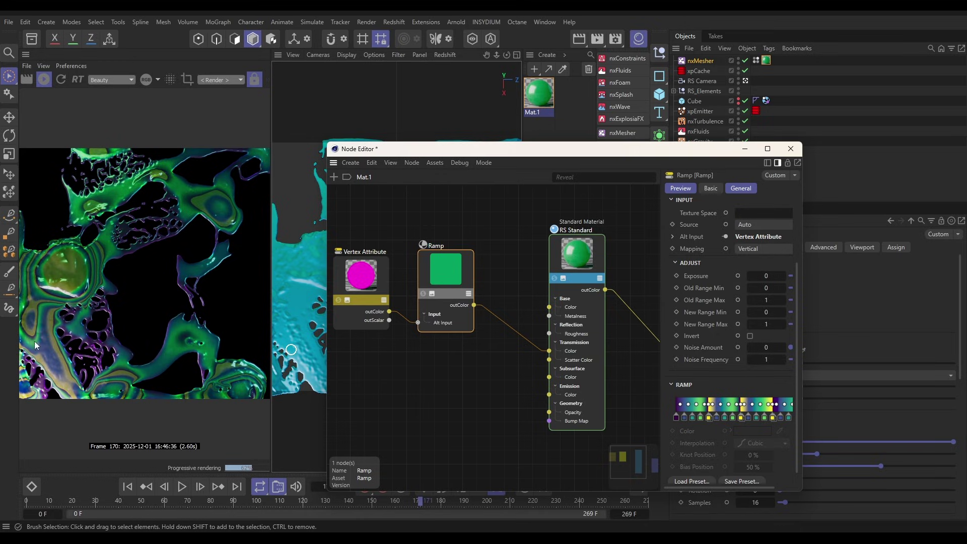
click(182, 488)
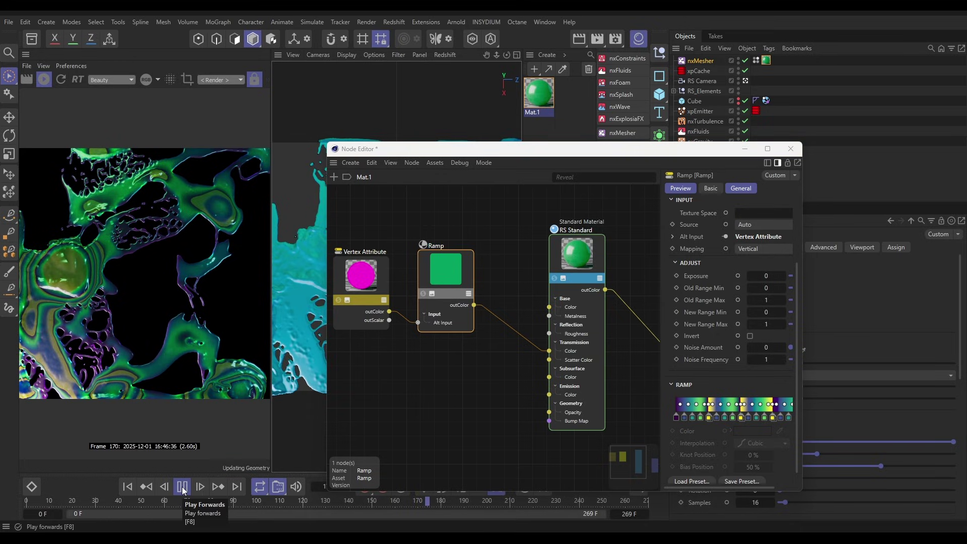
click(182, 488)
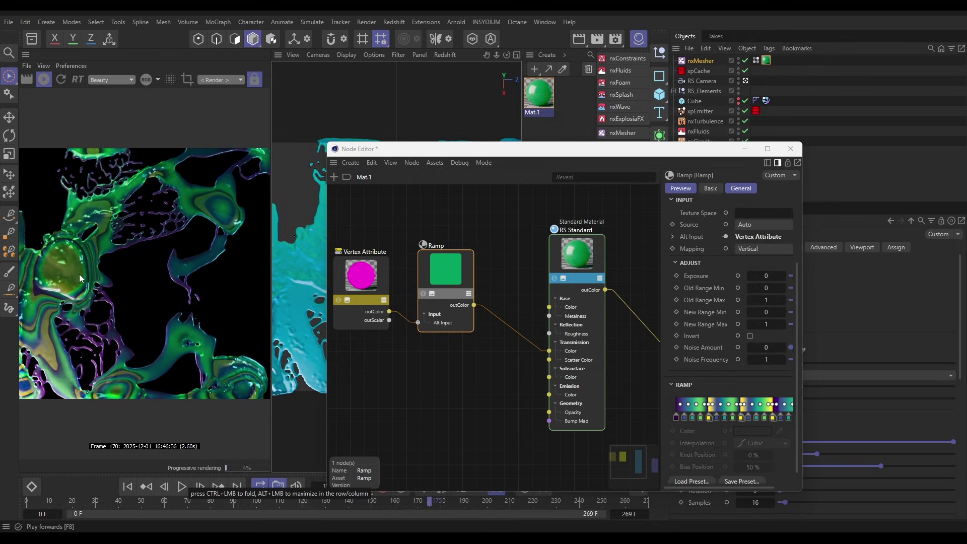